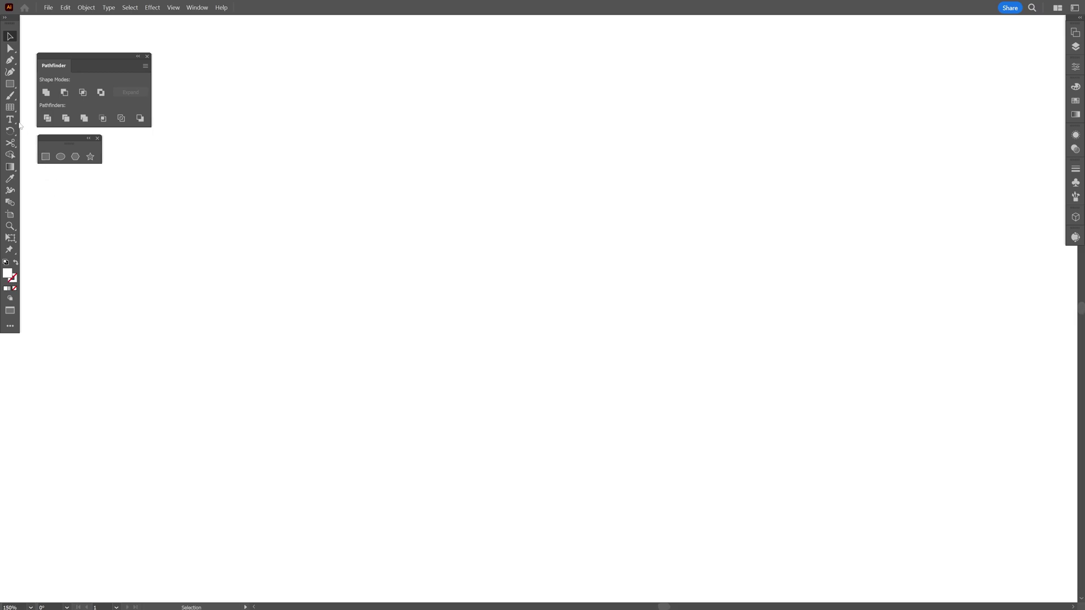
- Add the text PANTER, enlarge it to about 192 pt and place it near the middle of the canvas
{"action": "left_click", "coordinate": [10, 119]}
{"action": "left_click", "coordinate": [443, 209]}
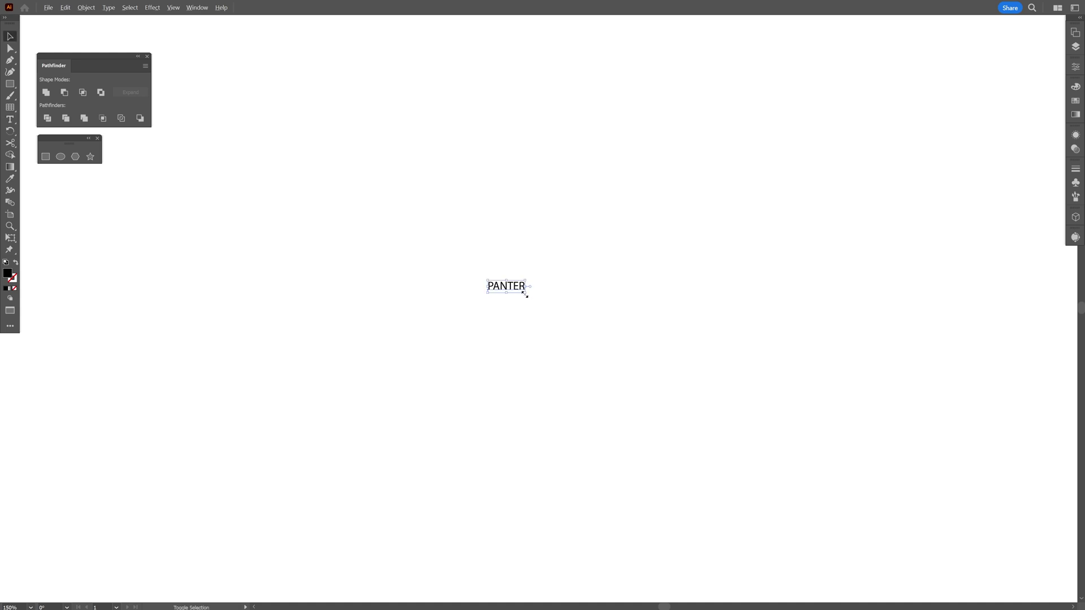
{"action": "left_click_drag", "start_coordinate": [525, 293], "coordinate": [805, 411]}
{"action": "left_click_drag", "start_coordinate": [663, 308], "coordinate": [679, 329]}
- Set the text's font to Bueno Black and its tracking to 25
{"action": "left_click", "coordinate": [1073, 67]}
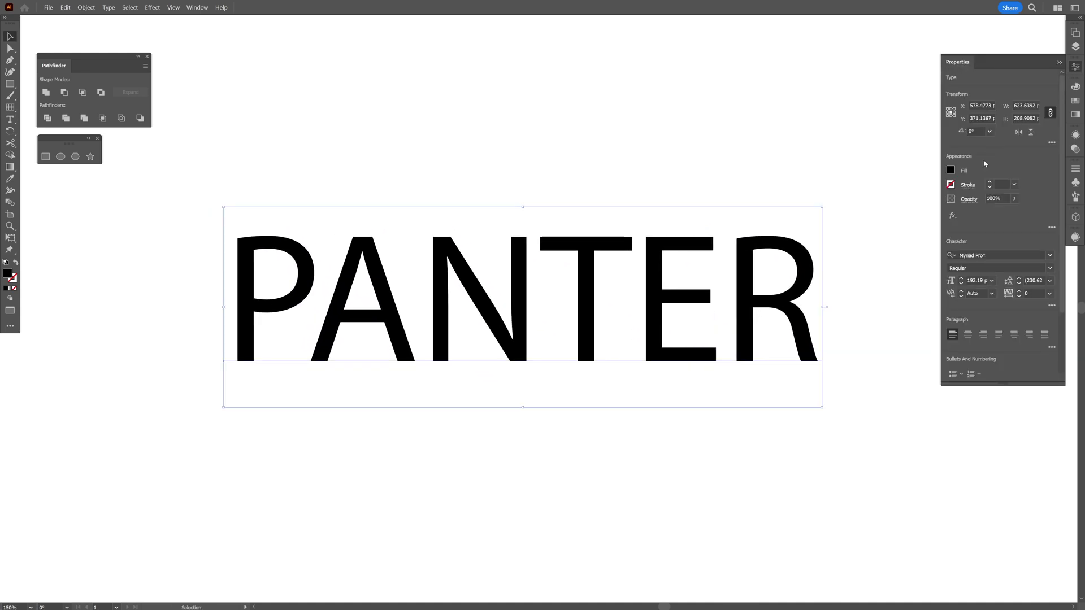
{"action": "left_click", "coordinate": [984, 255]}
{"action": "type", "text": "Bueno"}
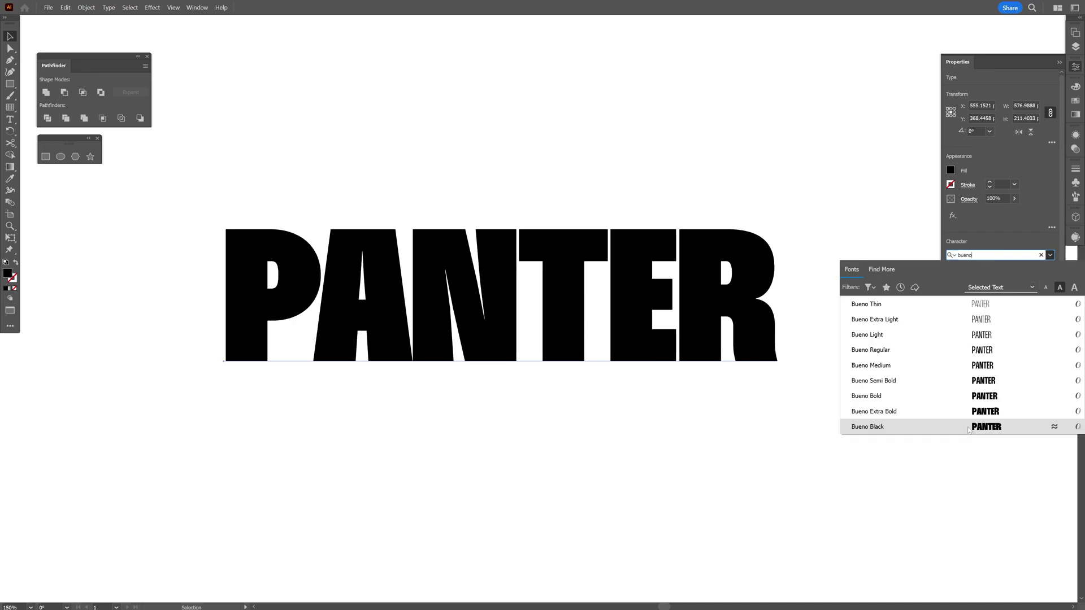
{"action": "left_click", "coordinate": [969, 424]}
{"action": "left_click", "coordinate": [1049, 296]}
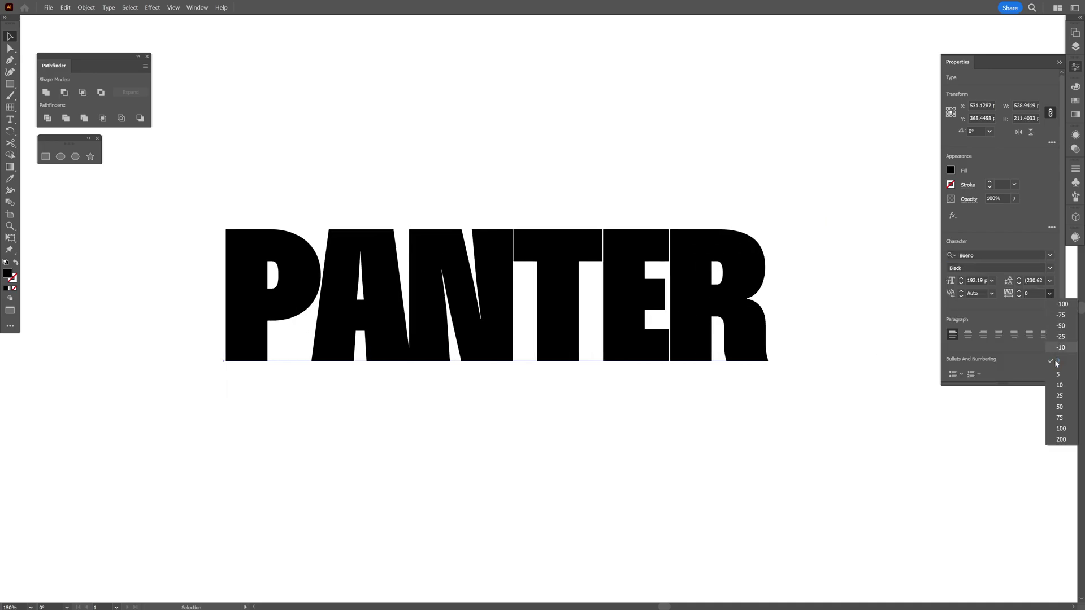
{"action": "left_click", "coordinate": [1058, 398]}
- Convert the PANTER text to outlines and fill the letters with a medium gray swatch
{"action": "right_click", "coordinate": [579, 261]}
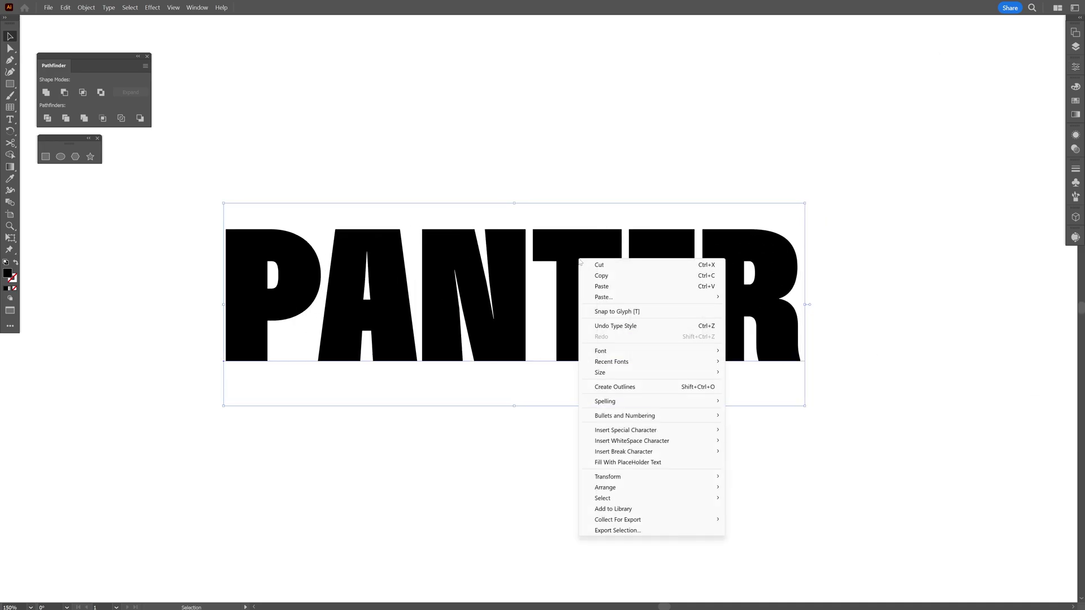
{"action": "left_click", "coordinate": [622, 387]}
{"action": "key", "text": "ctrl+="}
{"action": "left_click", "coordinate": [1075, 102]}
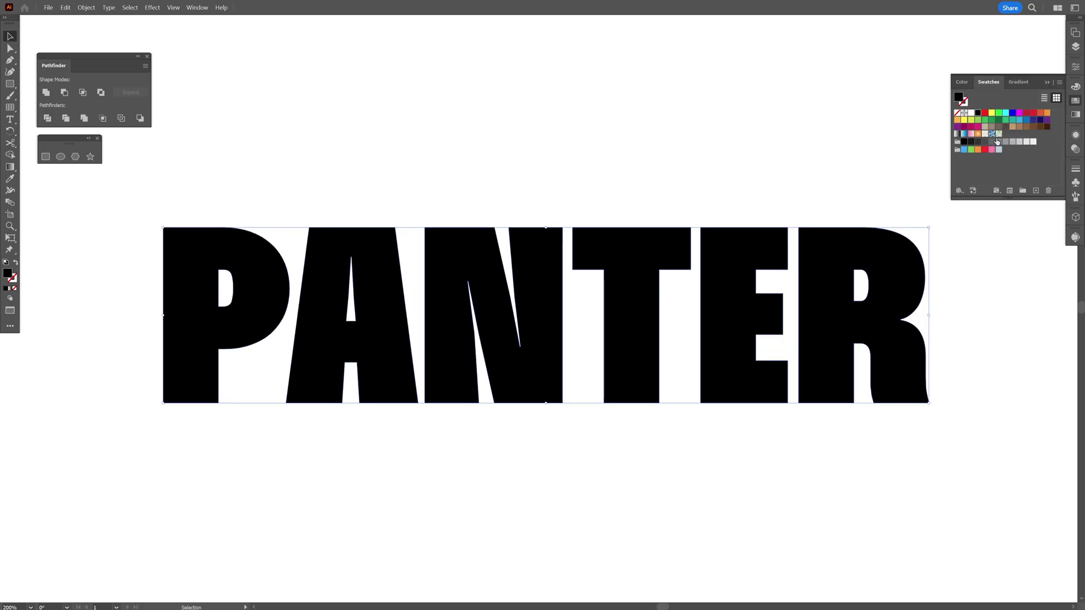
{"action": "left_click", "coordinate": [999, 142]}
{"action": "left_click", "coordinate": [1047, 83]}
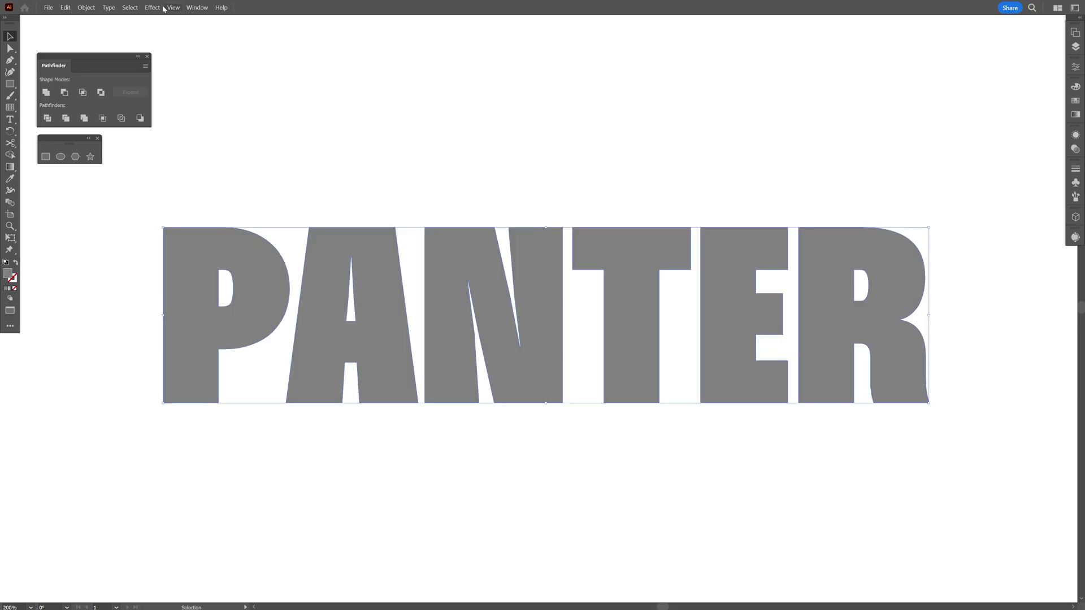
- Apply the classic 3D Extrude & Bevel effect to the letters with Z-axis rotation 0° and Y-axis rotation 6°
{"action": "left_click", "coordinate": [152, 7]}
{"action": "mouse_move", "coordinate": [226, 65]}
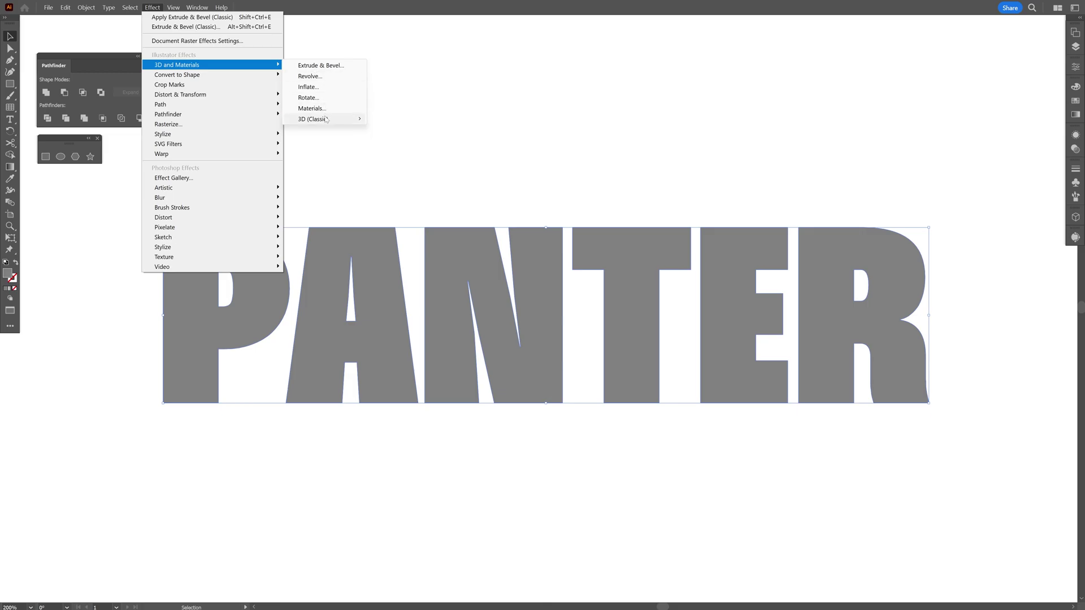
{"action": "mouse_move", "coordinate": [339, 118]}
{"action": "left_click", "coordinate": [410, 121]}
{"action": "double_click", "coordinate": [926, 193]}
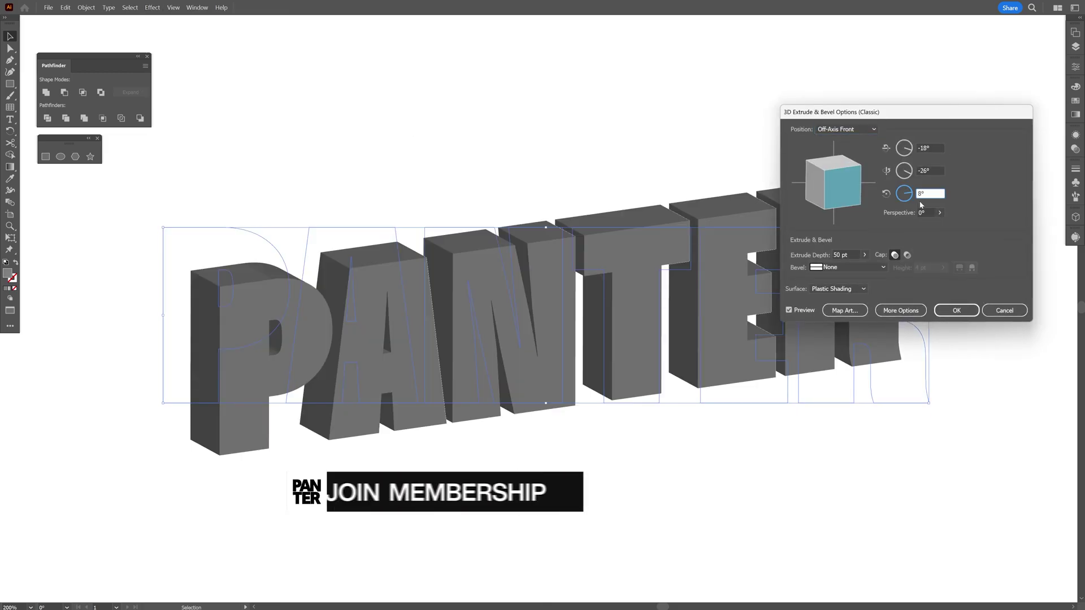
{"action": "type", "text": "0"}
{"action": "double_click", "coordinate": [929, 170]}
{"action": "type", "text": "6"}
- Set the extrusion's X-axis rotation to 15° and its Y-axis rotation to 10°
{"action": "double_click", "coordinate": [938, 149]}
{"action": "key", "text": "shift+Up"}
{"action": "key", "text": "shift+Up"}
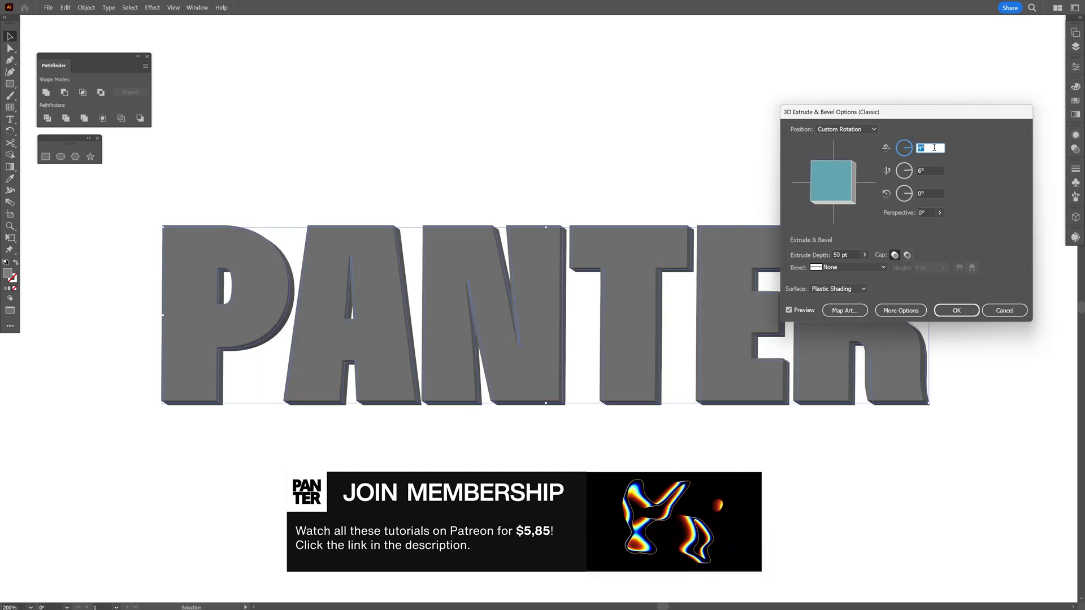
{"action": "key", "text": "Up"}
{"action": "key", "text": "Up"}
{"action": "key", "text": "Up"}
{"action": "key", "text": "Up"}
{"action": "key", "text": "Up"}
{"action": "key", "text": "Up"}
{"action": "key", "text": "Up"}
{"action": "key", "text": "Up"}
{"action": "key", "text": "Up"}
{"action": "key", "text": "Up"}
{"action": "key", "text": "Up"}
{"action": "key", "text": "Up"}
{"action": "key", "text": "Up"}
{"action": "key", "text": "Up"}
{"action": "key", "text": "Up"}
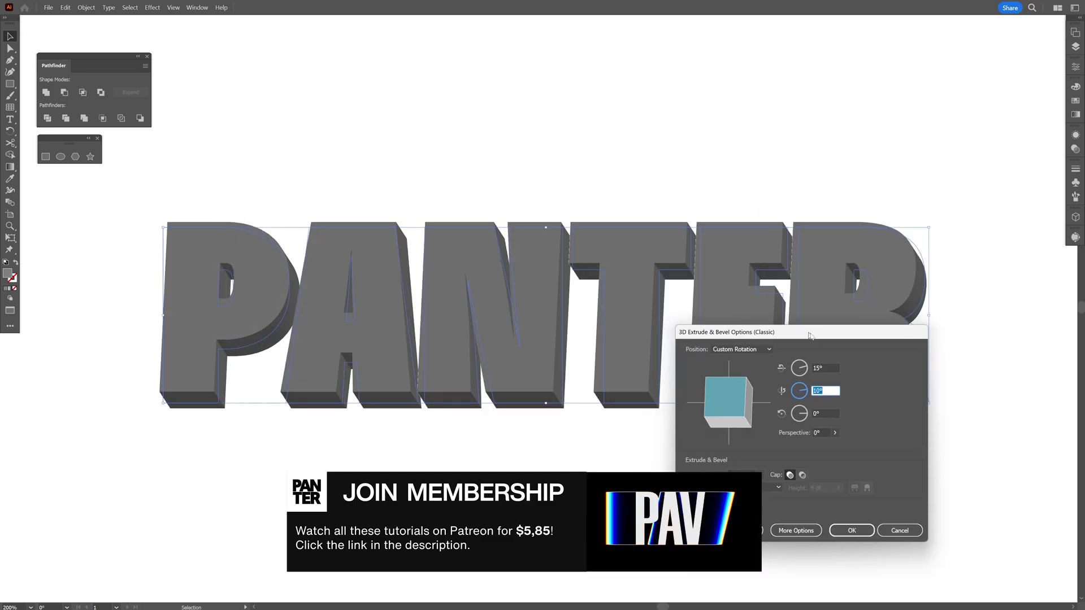
- Raise the X-axis rotation to 21° and apply the 3D extrusion
{"action": "left_click_drag", "start_coordinate": [808, 335], "coordinate": [927, 361]}
{"action": "double_click", "coordinate": [958, 381]}
{"action": "key", "text": "Up"}
{"action": "key", "text": "Up"}
{"action": "key", "text": "Up"}
{"action": "key", "text": "Up"}
{"action": "key", "text": "Up"}
{"action": "key", "text": "Up"}
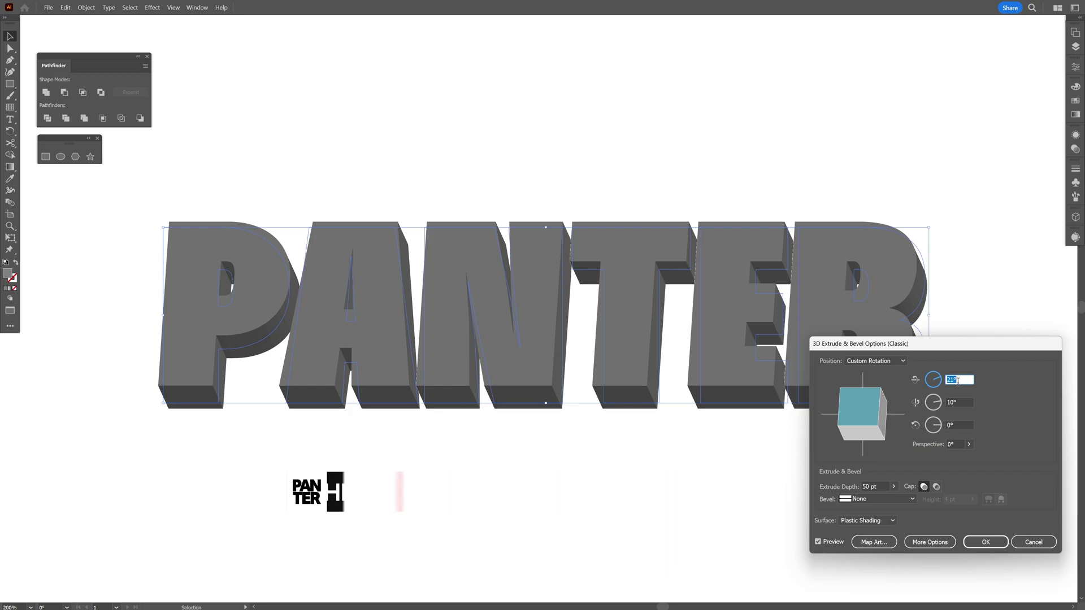
{"action": "left_click", "coordinate": [986, 543]}
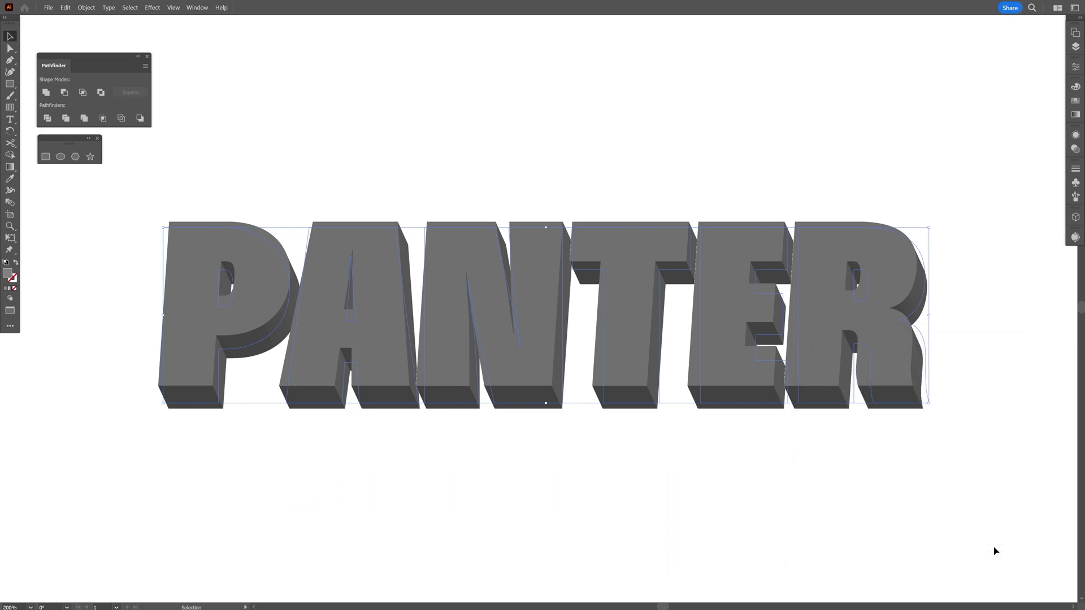
- Expand the appearance of the extruded letters, ungroup the result twice and clear the selection
{"action": "left_click", "coordinate": [86, 7]}
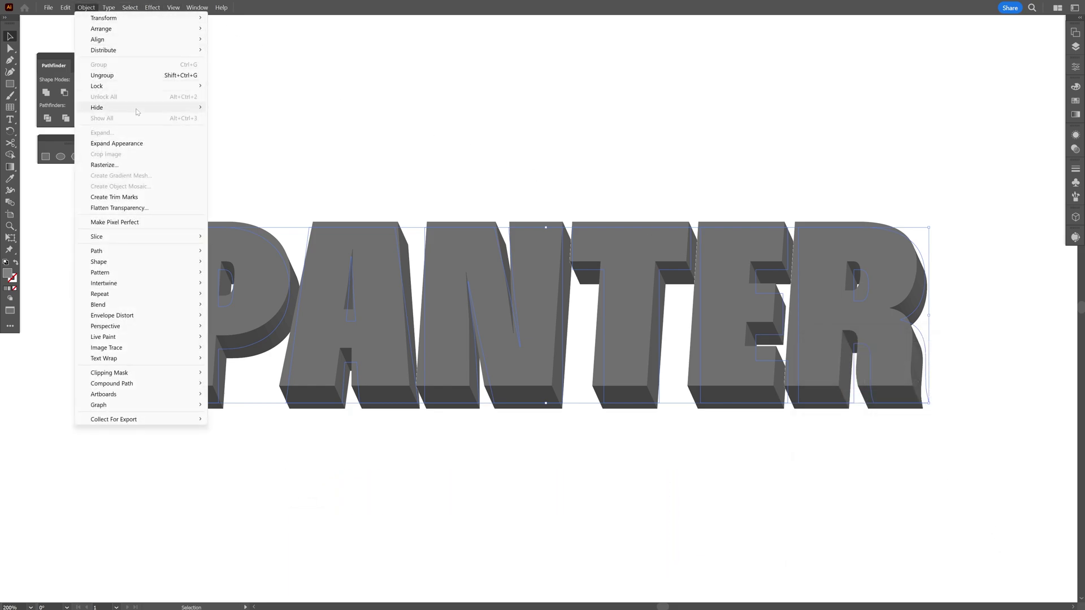
{"action": "left_click", "coordinate": [113, 143]}
{"action": "right_click", "coordinate": [480, 253]}
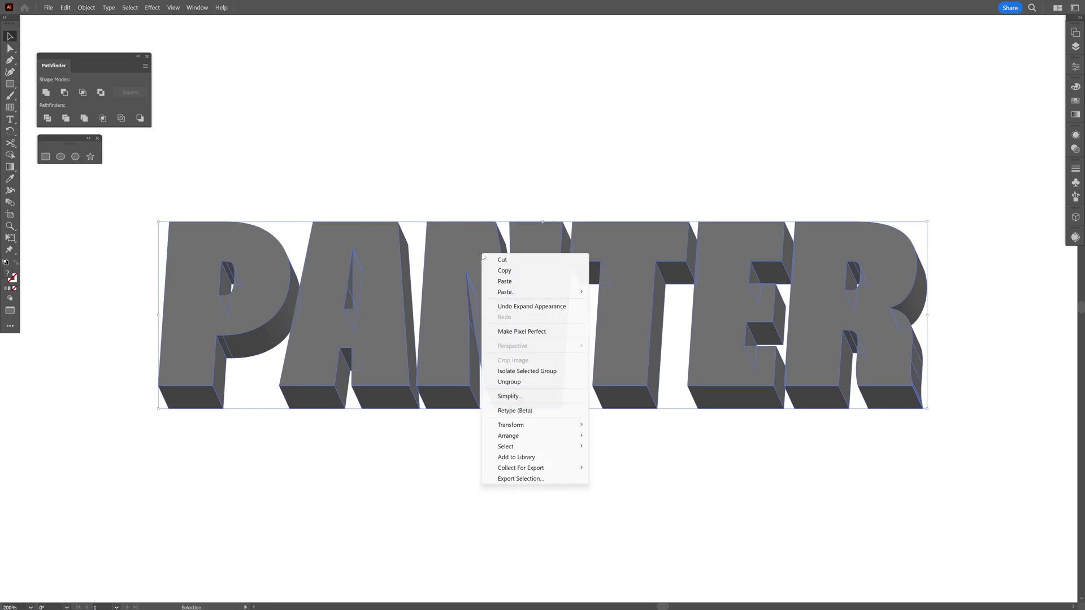
{"action": "left_click", "coordinate": [526, 382]}
{"action": "right_click", "coordinate": [541, 323]}
{"action": "left_click", "coordinate": [568, 454]}
{"action": "left_click", "coordinate": [595, 446]}
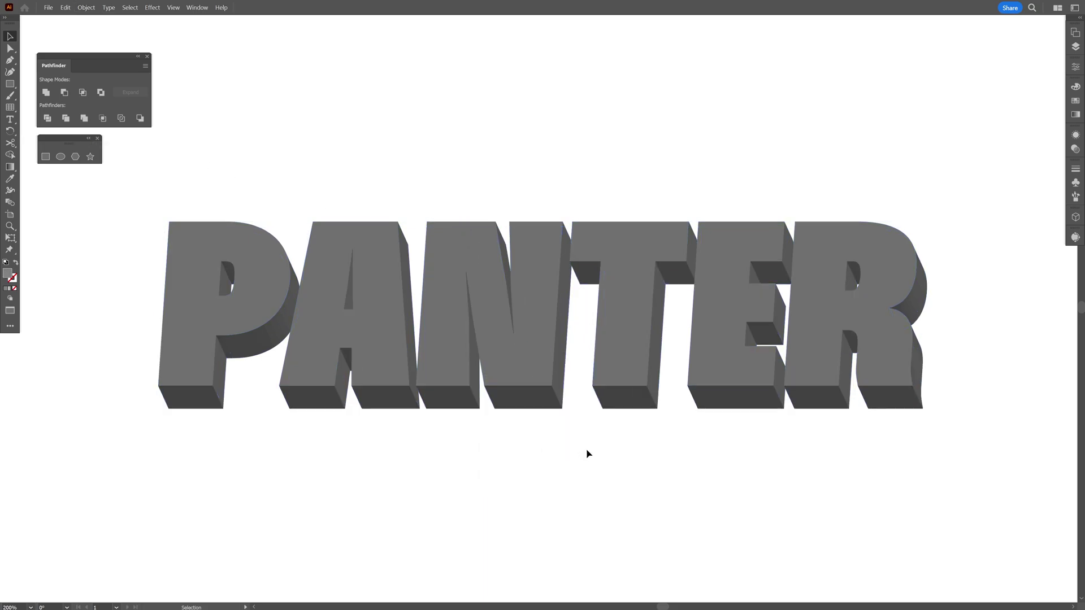
- Select the front faces of all six letters and ungroup them
{"action": "left_click", "coordinate": [837, 241]}
{"action": "left_click", "coordinate": [729, 234], "text": "shift"}
{"action": "left_click", "coordinate": [643, 240], "text": "shift"}
{"action": "left_click", "coordinate": [452, 255], "text": "shift"}
{"action": "left_click", "coordinate": [391, 264], "text": "shift"}
{"action": "left_click", "coordinate": [264, 260], "text": "shift"}
{"action": "right_click", "coordinate": [264, 259]}
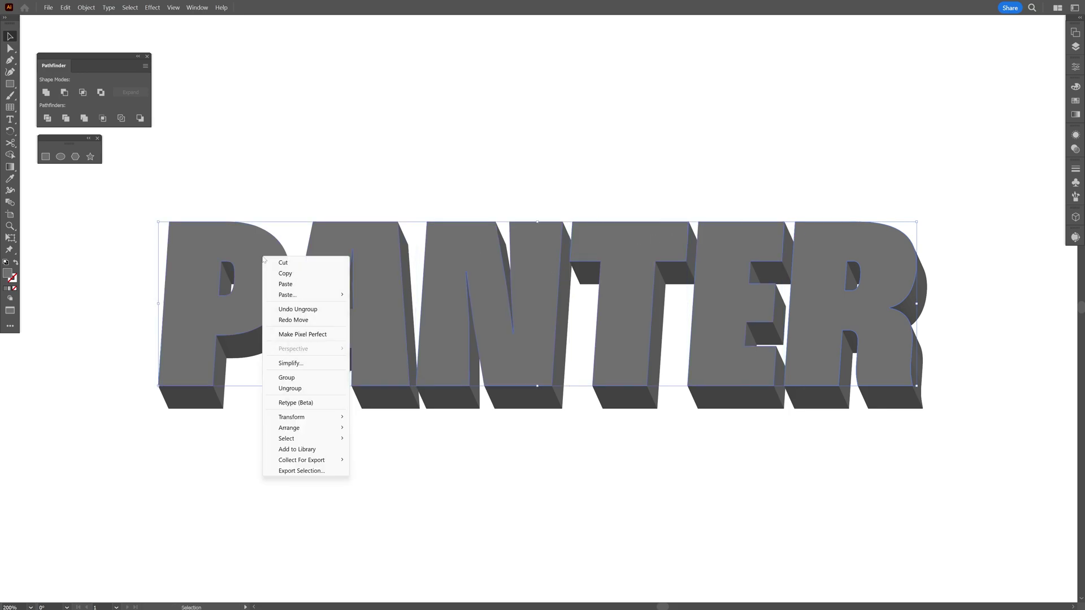
{"action": "left_click", "coordinate": [290, 388]}
- Unite the side-face segments along the R's upper bowl into one shape
{"action": "scroll", "coordinate": [811, 343], "scroll_direction": "up", "scroll_amount": 10}
{"action": "left_click_drag", "start_coordinate": [809, 338], "coordinate": [783, 350]}
{"action": "scroll", "coordinate": [769, 355], "scroll_direction": "down", "scroll_amount": 3}
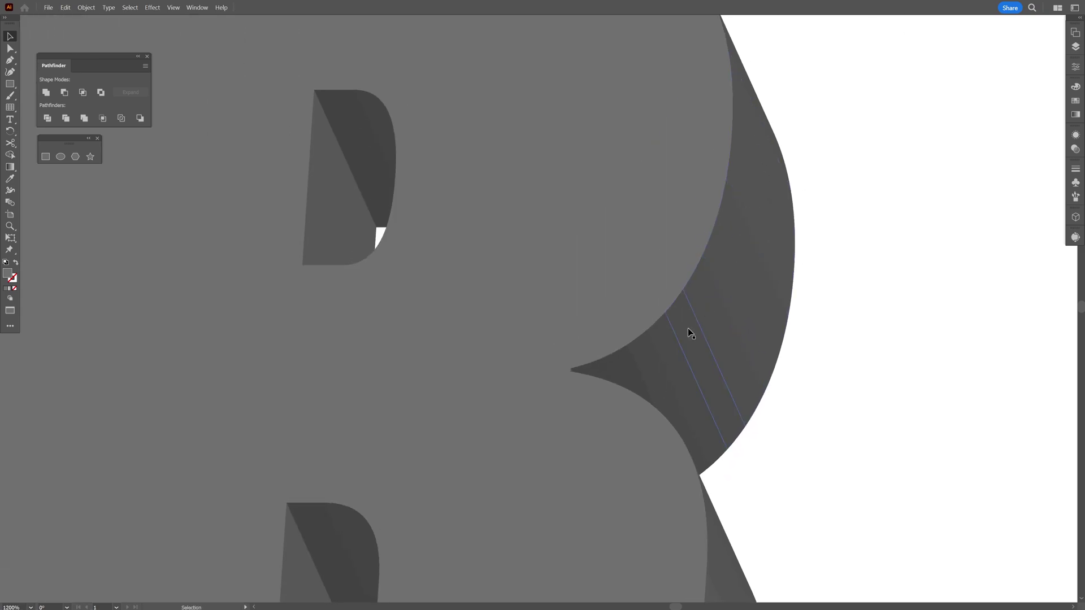
{"action": "scroll", "coordinate": [677, 348], "scroll_direction": "up", "scroll_amount": 3}
{"action": "scroll", "coordinate": [630, 370], "scroll_direction": "up", "scroll_amount": 1}
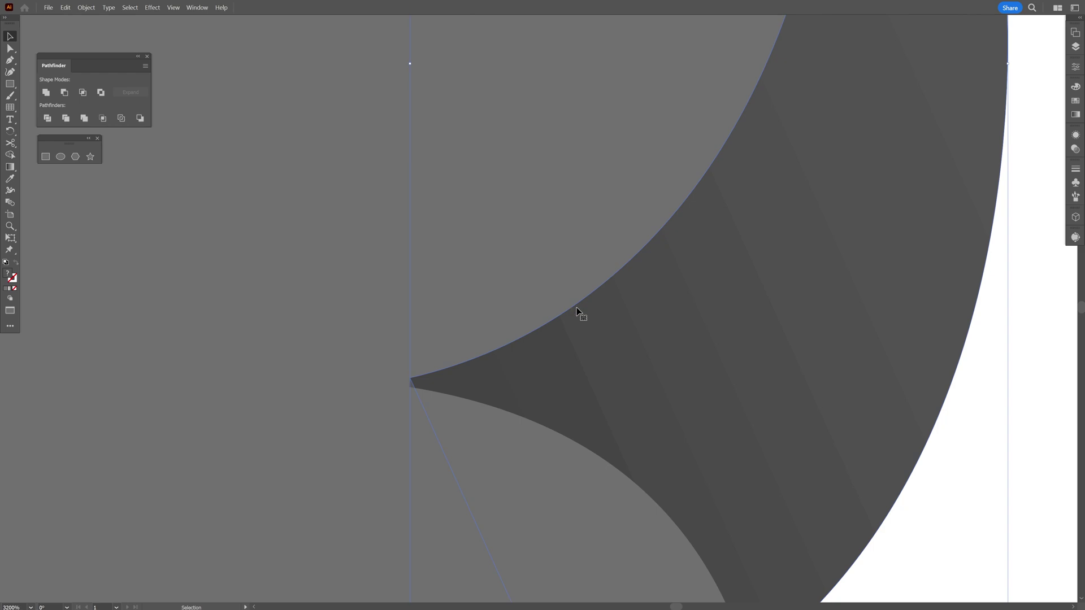
{"action": "left_click", "coordinate": [45, 92]}
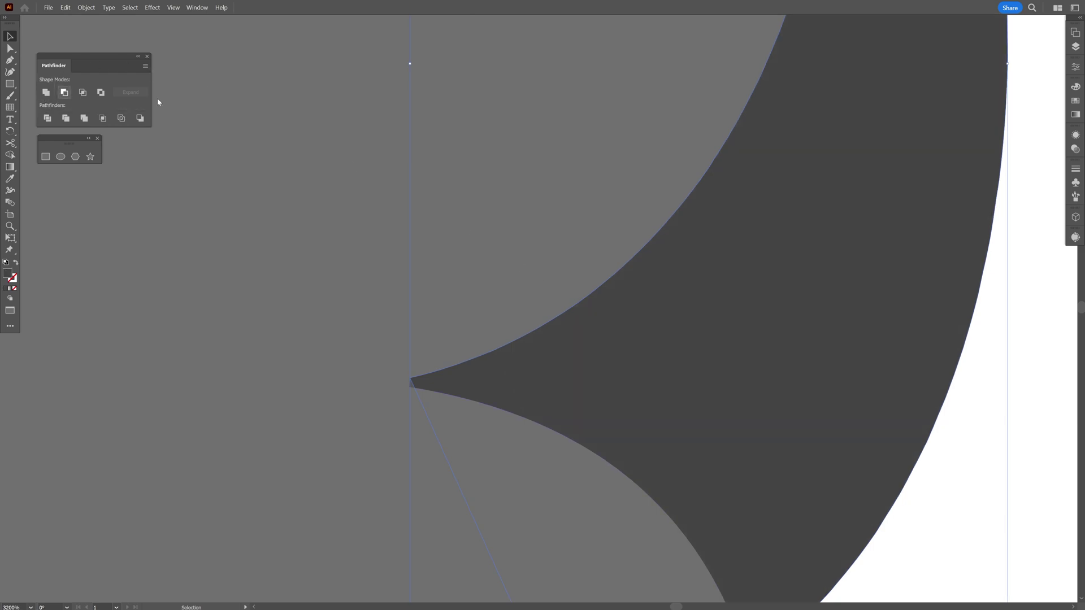
- Merge the small sliver at the tip of the R's notch with the adjoining side face
{"action": "left_click", "coordinate": [1075, 67]}
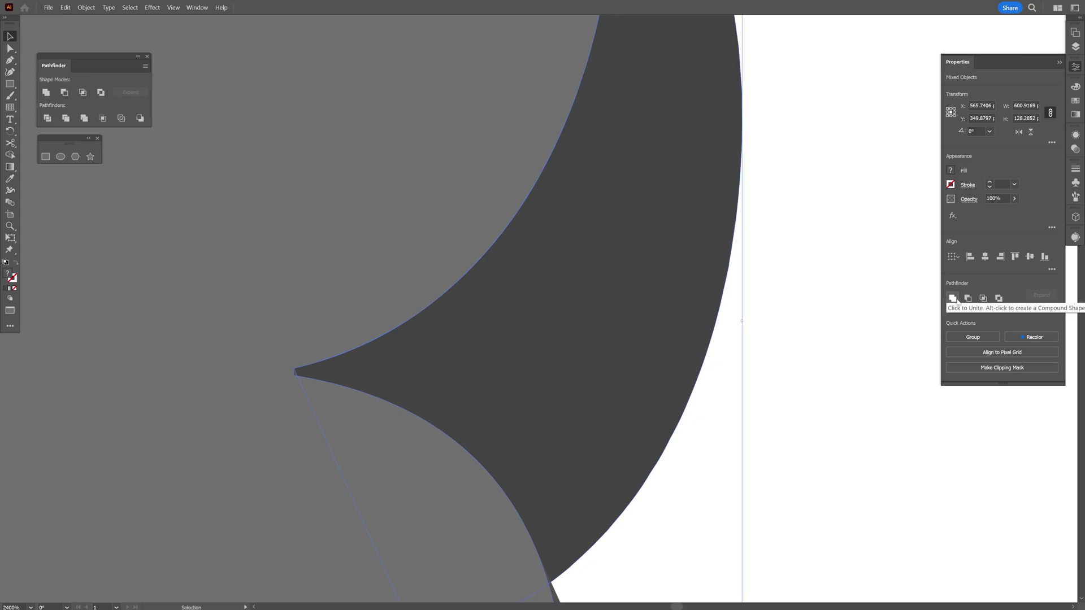
{"action": "left_click", "coordinate": [804, 303]}
{"action": "scroll", "coordinate": [296, 390], "scroll_direction": "up", "scroll_amount": 3}
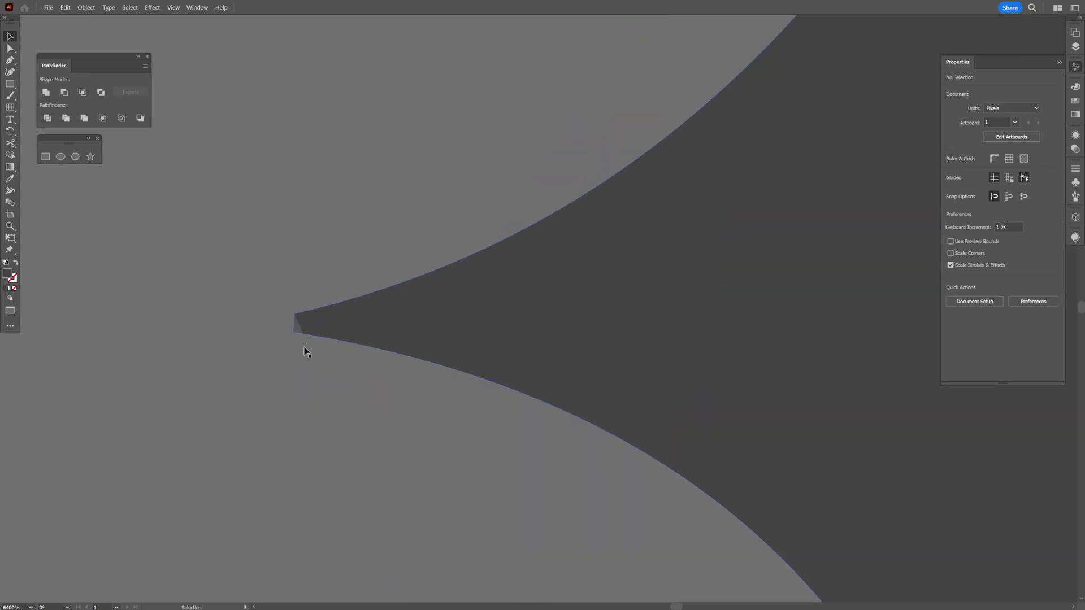
{"action": "left_click", "coordinate": [298, 327]}
{"action": "left_click", "coordinate": [363, 317], "text": "shift"}
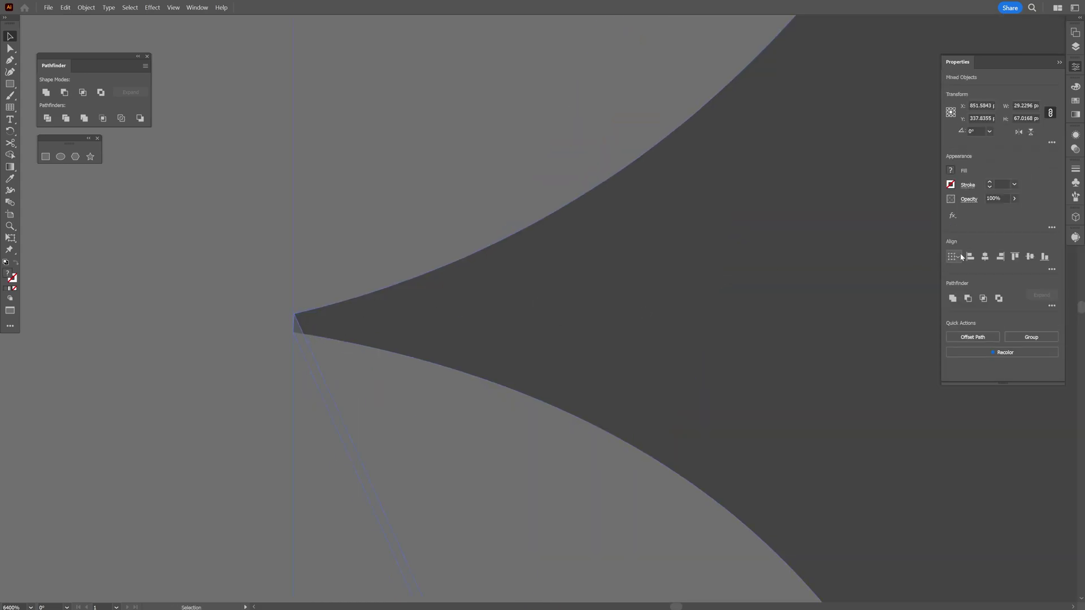
{"action": "left_click", "coordinate": [967, 298]}
- Select the side-face segments along the R's leg and unite them into one shape
{"action": "scroll", "coordinate": [895, 297], "scroll_direction": "down", "scroll_amount": 4}
{"action": "left_click", "coordinate": [611, 316]}
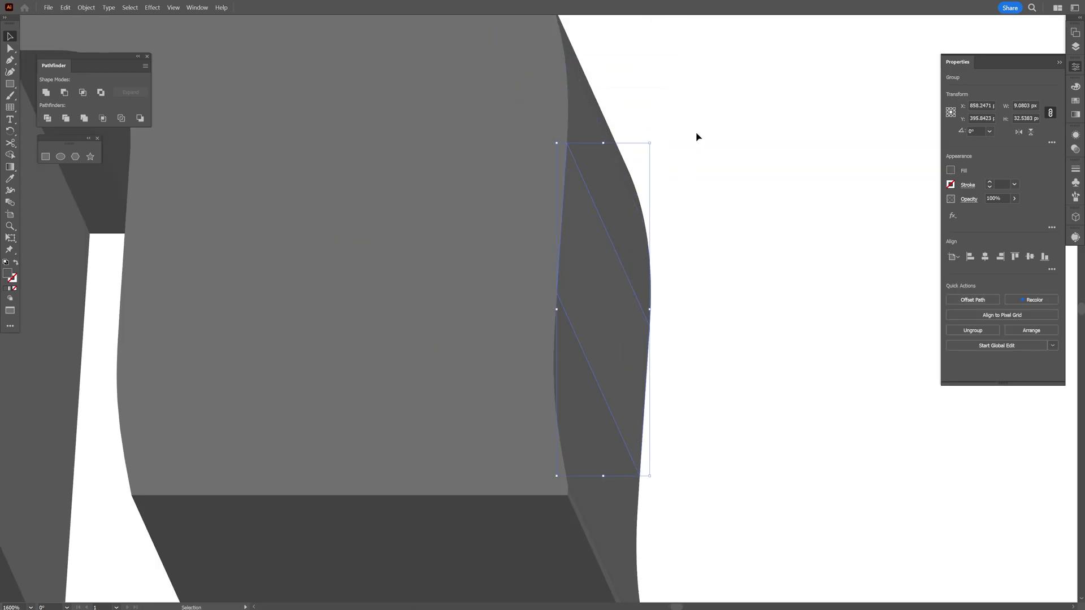
{"action": "left_click", "coordinate": [600, 503], "text": "shift"}
{"action": "scroll", "coordinate": [637, 370], "scroll_direction": "up", "scroll_amount": 2}
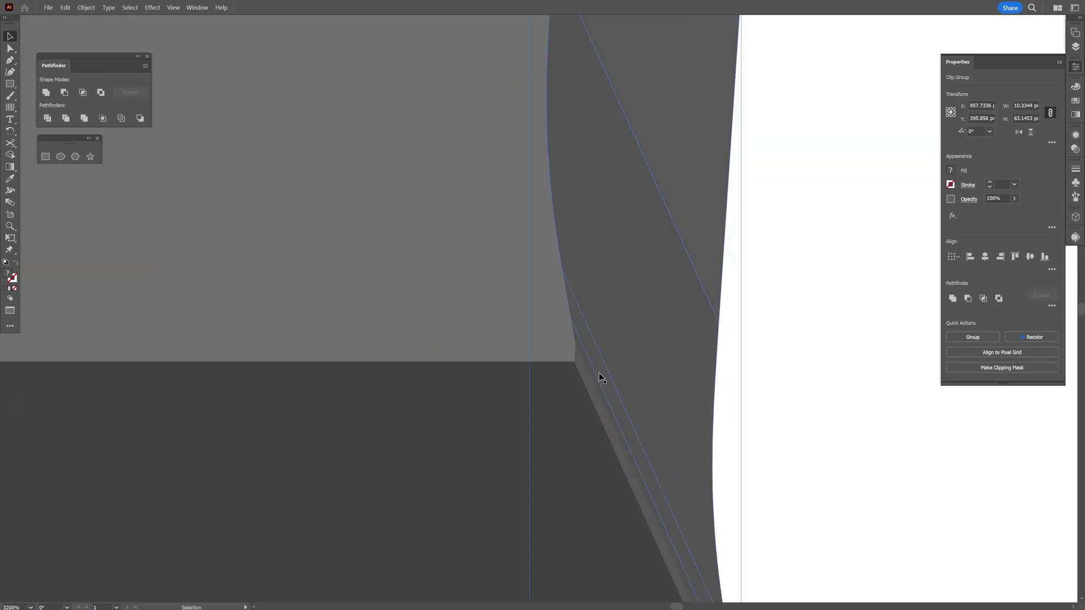
{"action": "left_click", "coordinate": [952, 298]}
- Unite the dark side-face fragments inside the R's openings, including its upper counter
{"action": "scroll", "coordinate": [684, 291], "scroll_direction": "down", "scroll_amount": 2}
{"action": "left_click", "coordinate": [531, 221]}
{"action": "left_click", "coordinate": [576, 194], "text": "shift"}
{"action": "left_click", "coordinate": [954, 299]}
{"action": "left_click", "coordinate": [751, 230], "text": "shift"}
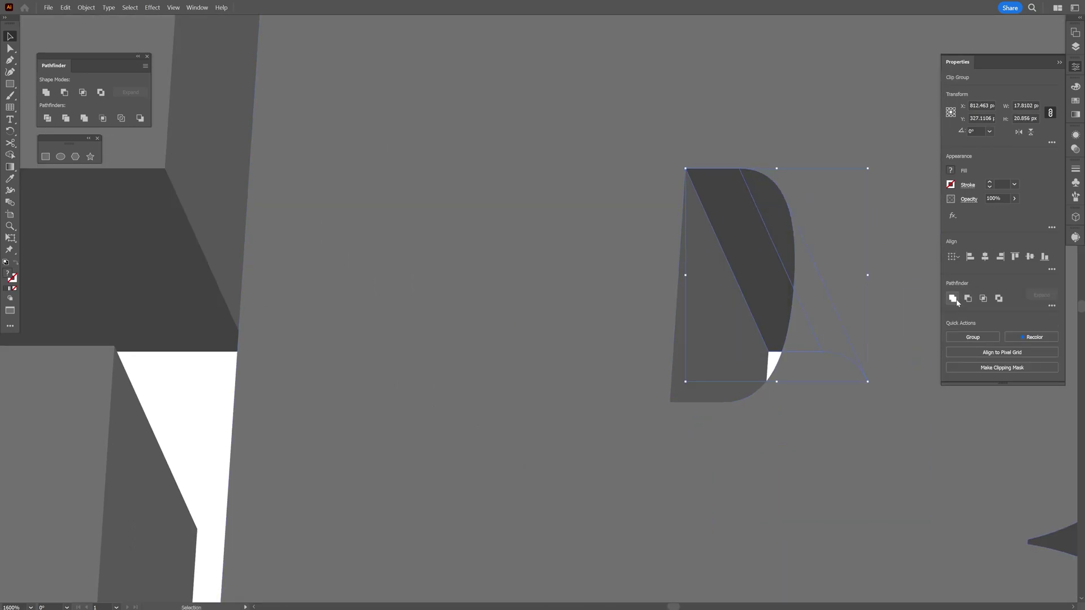
{"action": "left_click", "coordinate": [954, 299]}
- Unite the side-face fragments inside the A's opening and select those in the N's lower slit
{"action": "scroll", "coordinate": [660, 343], "scroll_direction": "down", "scroll_amount": 1}
{"action": "left_click_drag", "start_coordinate": [659, 342], "coordinate": [989, 277]}
{"action": "scroll", "coordinate": [501, 141], "scroll_direction": "up", "scroll_amount": 3}
{"action": "left_click", "coordinate": [491, 164], "text": "shift"}
{"action": "left_click", "coordinate": [952, 298]}
{"action": "scroll", "coordinate": [542, 162], "scroll_direction": "down", "scroll_amount": 3}
{"action": "left_click", "coordinate": [671, 398]}
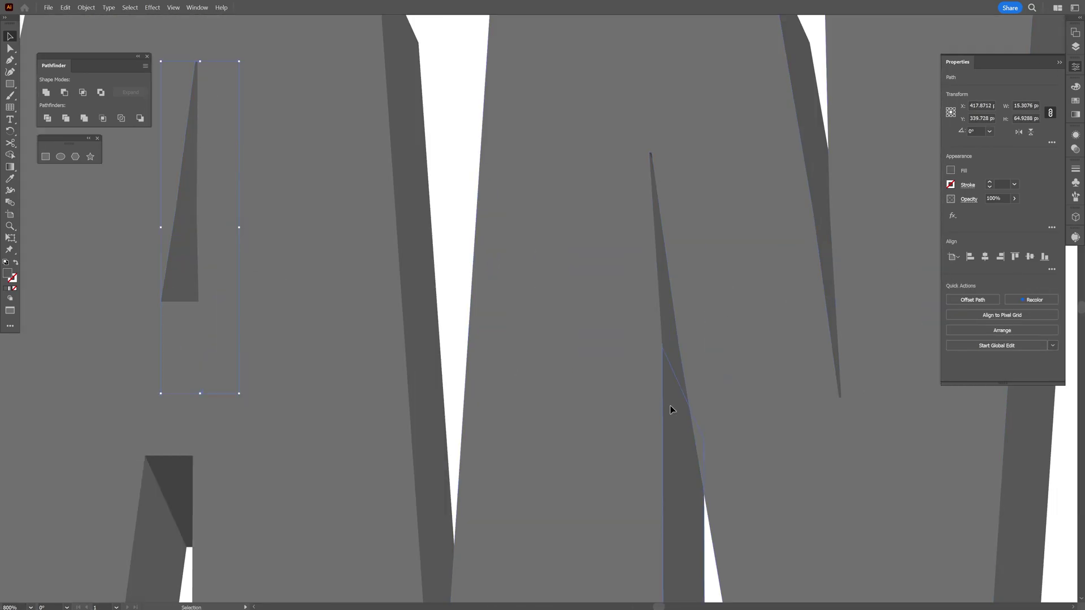
{"action": "scroll", "coordinate": [674, 325], "scroll_direction": "up", "scroll_amount": 1}
{"action": "left_click", "coordinate": [904, 266], "text": "shift"}
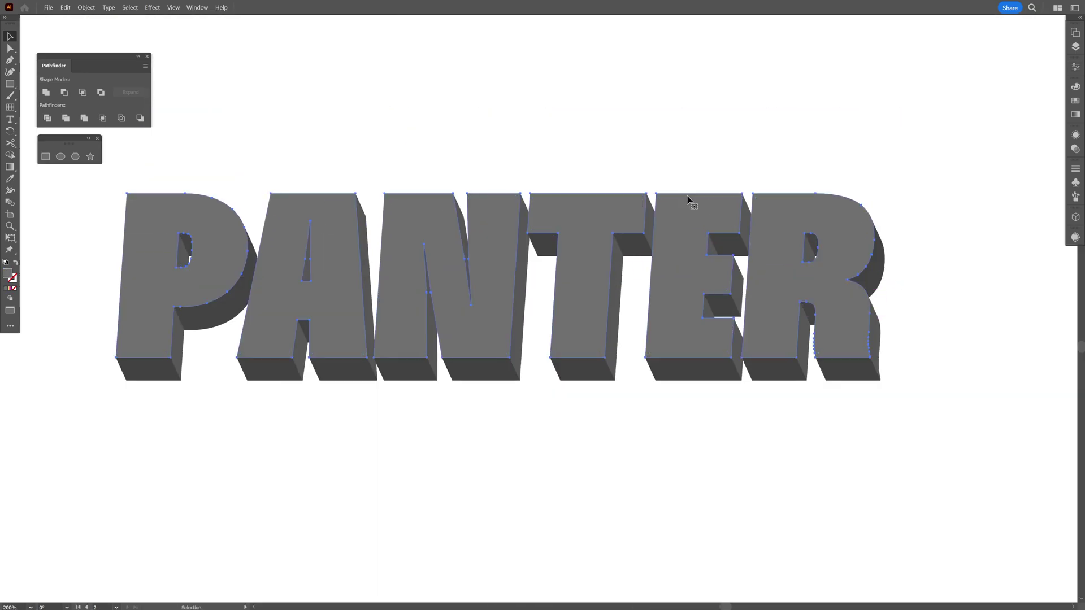
- Fill the letters' front faces with the linear yellow, pink and violet gradient
{"action": "left_click", "coordinate": [1075, 115]}
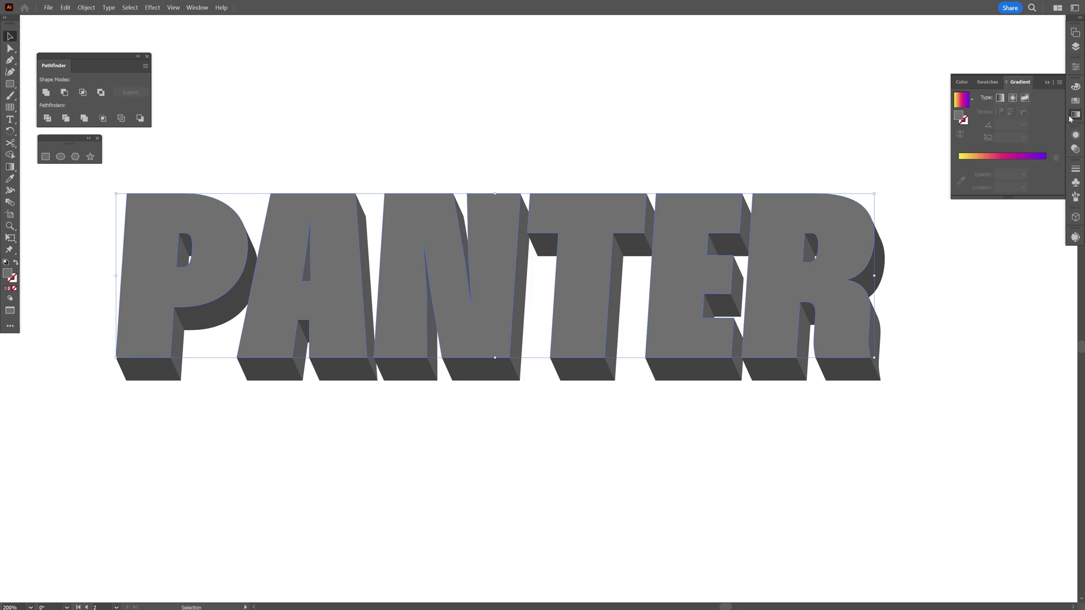
{"action": "left_click", "coordinate": [1000, 161]}
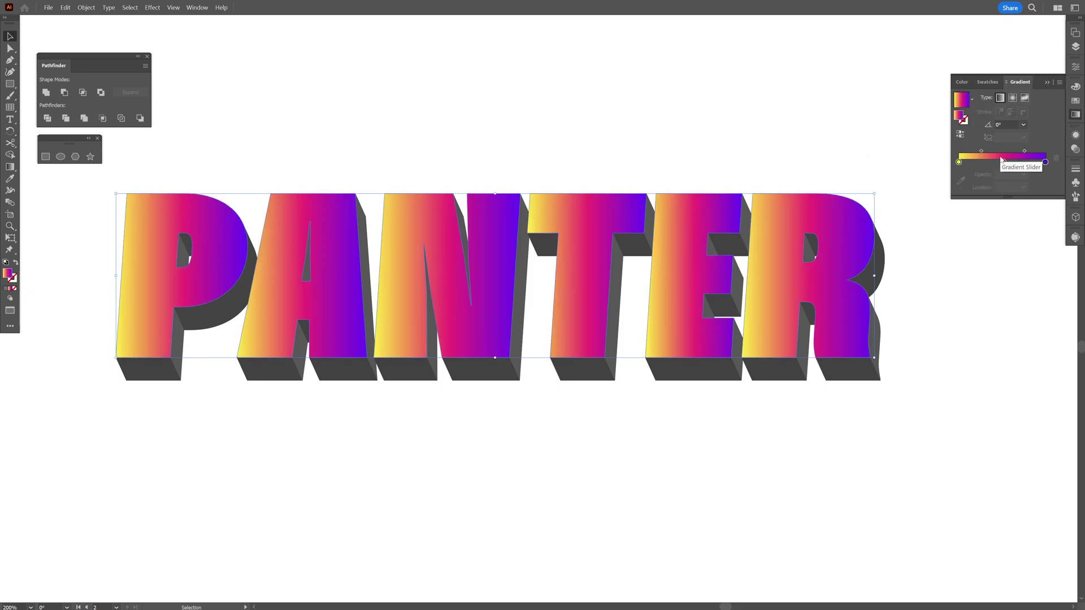
- Examine the hex color codes of the gradient's violet, pink and yellow stops
{"action": "double_click", "coordinate": [1046, 163]}
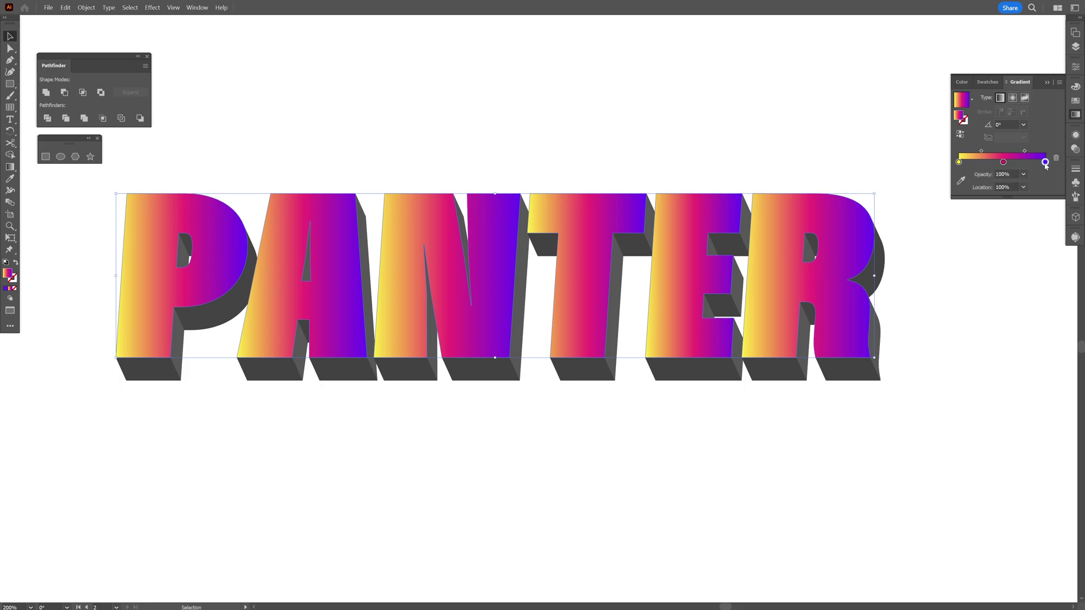
{"action": "left_click_drag", "start_coordinate": [1029, 250], "coordinate": [1006, 250]}
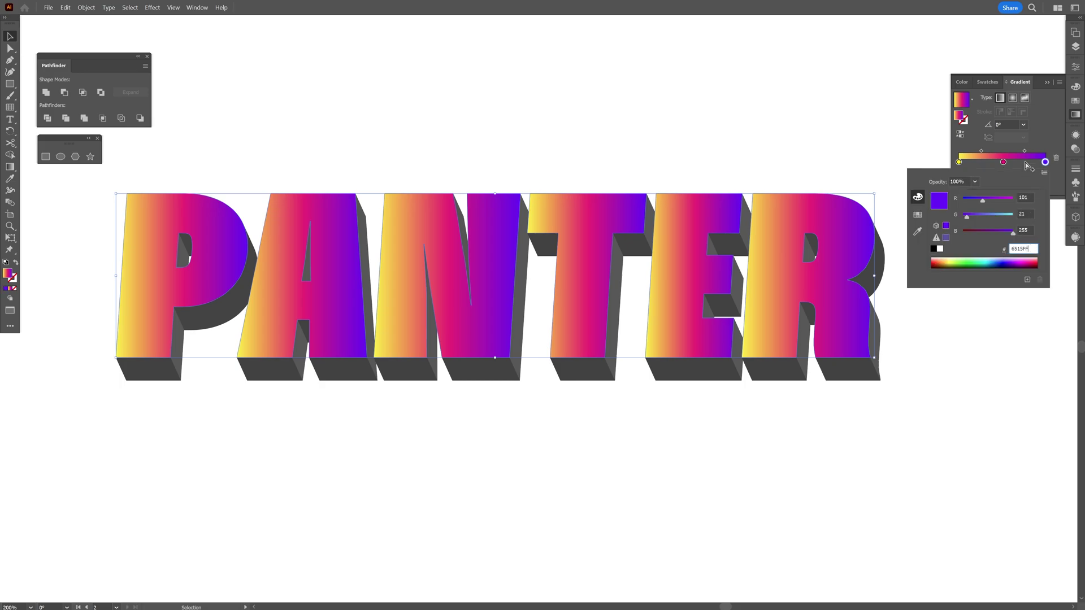
{"action": "left_click", "coordinate": [1003, 163]}
{"action": "left_click_drag", "start_coordinate": [1030, 249], "coordinate": [1011, 250]}
{"action": "left_click", "coordinate": [959, 163]}
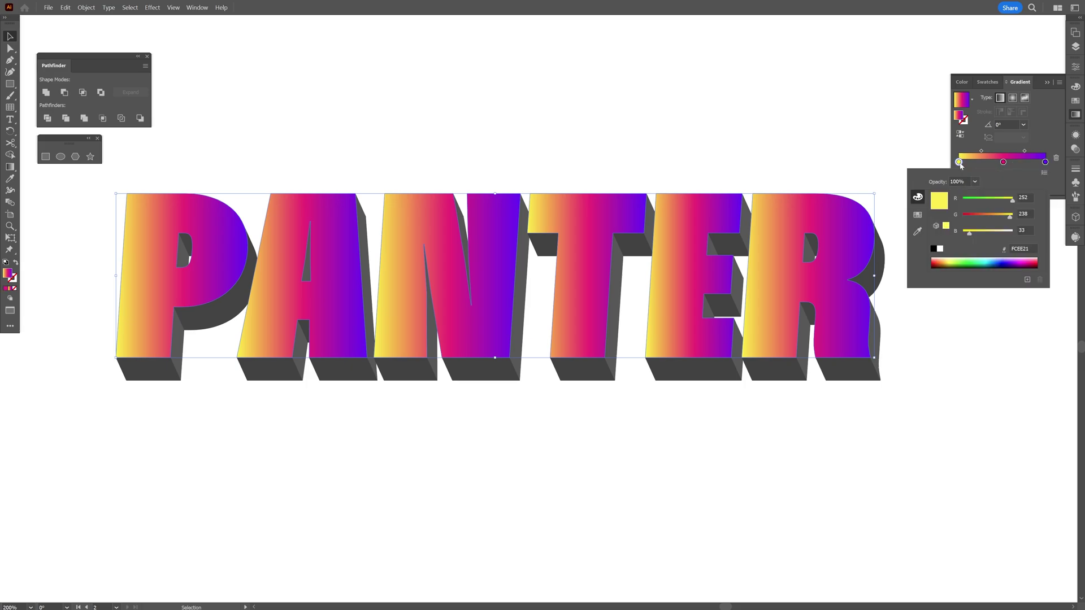
{"action": "left_click", "coordinate": [1032, 248]}
- Set the angle of the front faces' gradient to 90°
{"action": "left_click", "coordinate": [1009, 125]}
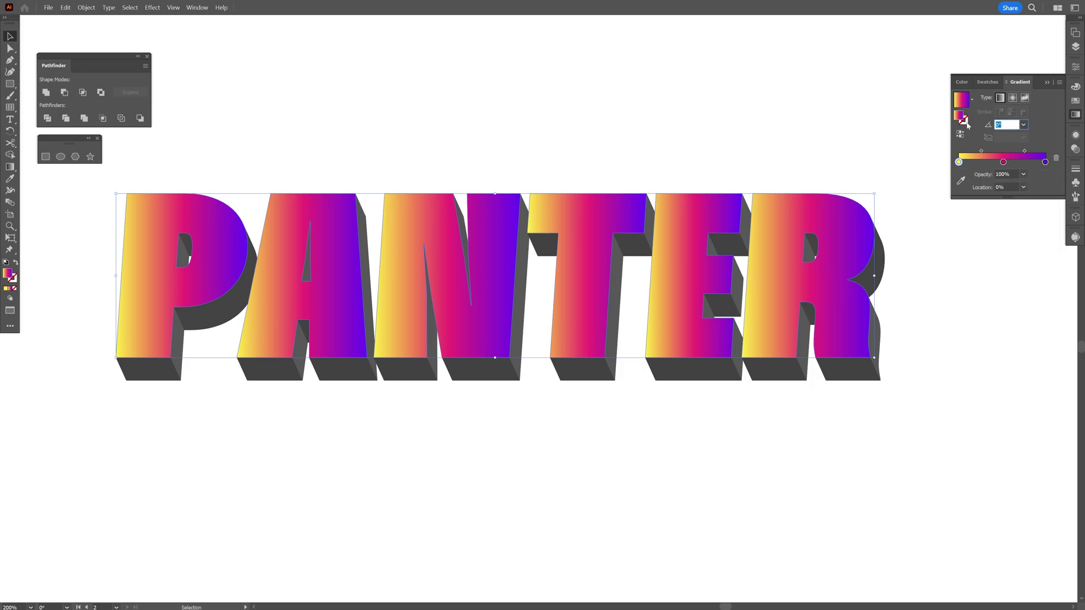
{"action": "type", "text": "90"}
{"action": "key", "text": "Return"}
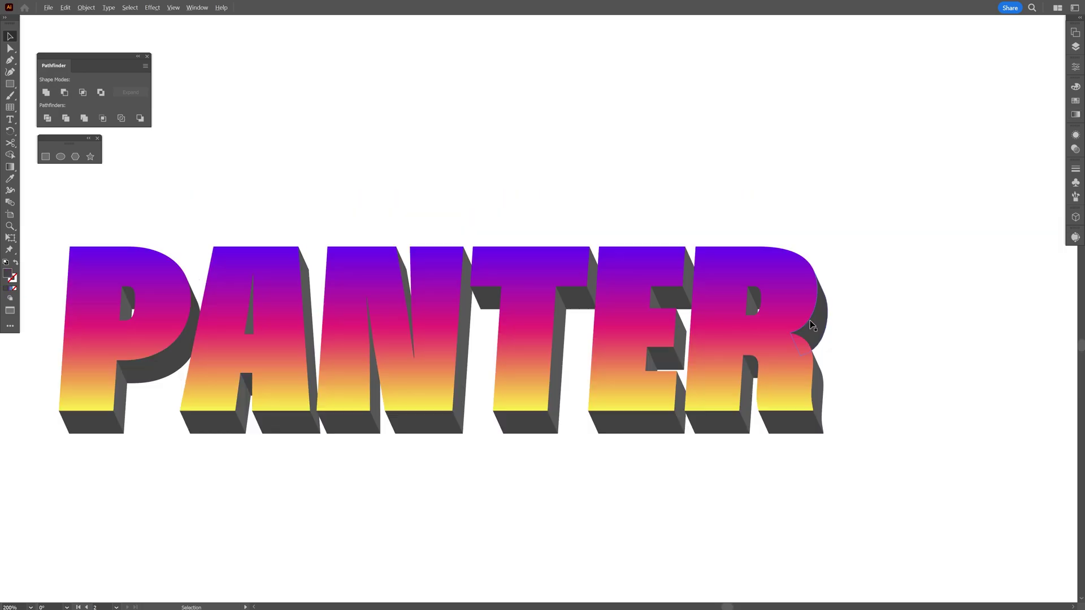
- Fill the R's upper curved side face with a linear gradient from violet 662D91 to blue 29ABE2
{"action": "scroll", "coordinate": [810, 319], "scroll_direction": "up", "scroll_amount": 3}
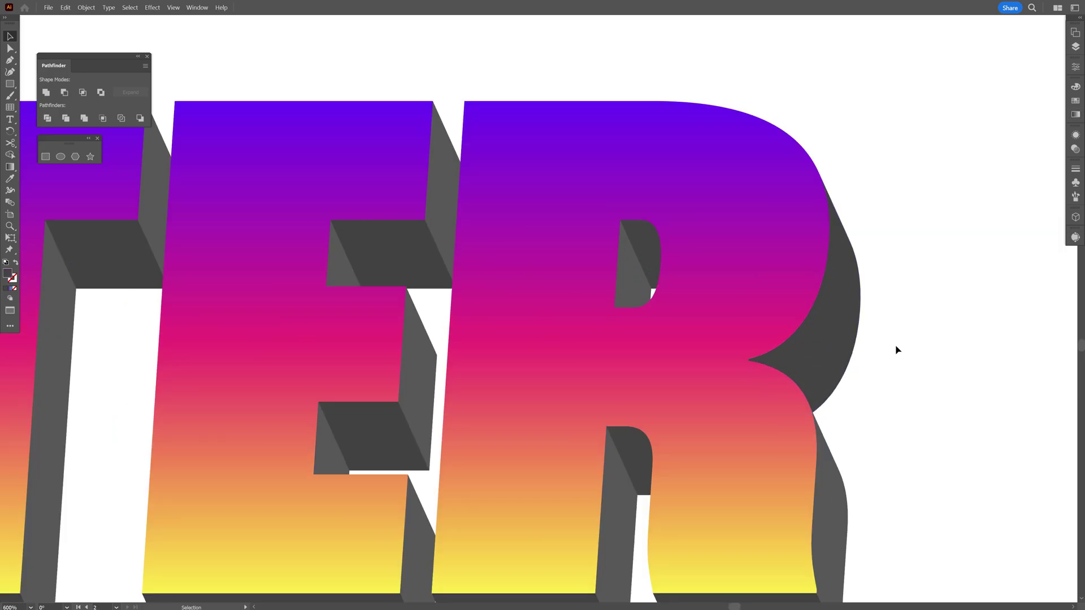
{"action": "left_click_drag", "start_coordinate": [900, 350], "coordinate": [833, 345]}
{"action": "scroll", "coordinate": [832, 347], "scroll_direction": "up", "scroll_amount": 1}
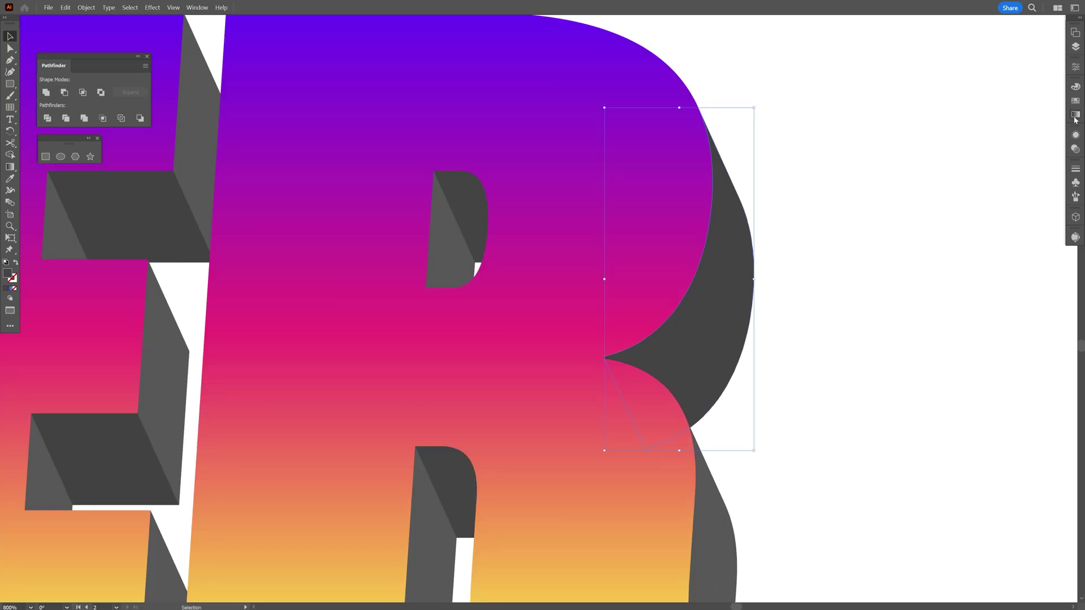
{"action": "left_click", "coordinate": [1075, 118]}
{"action": "left_click", "coordinate": [990, 161]}
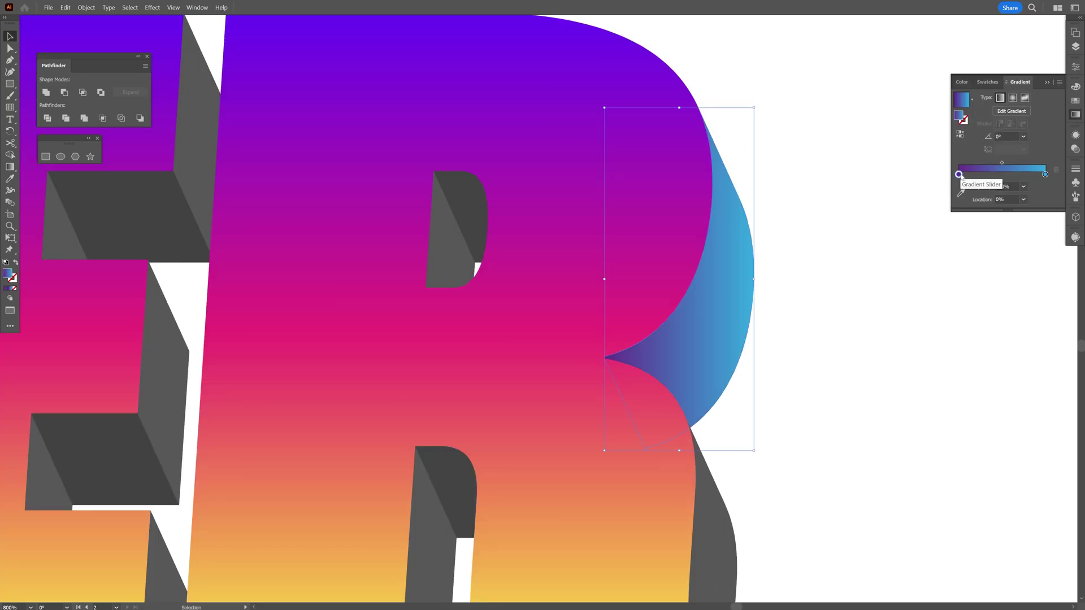
{"action": "double_click", "coordinate": [959, 175]}
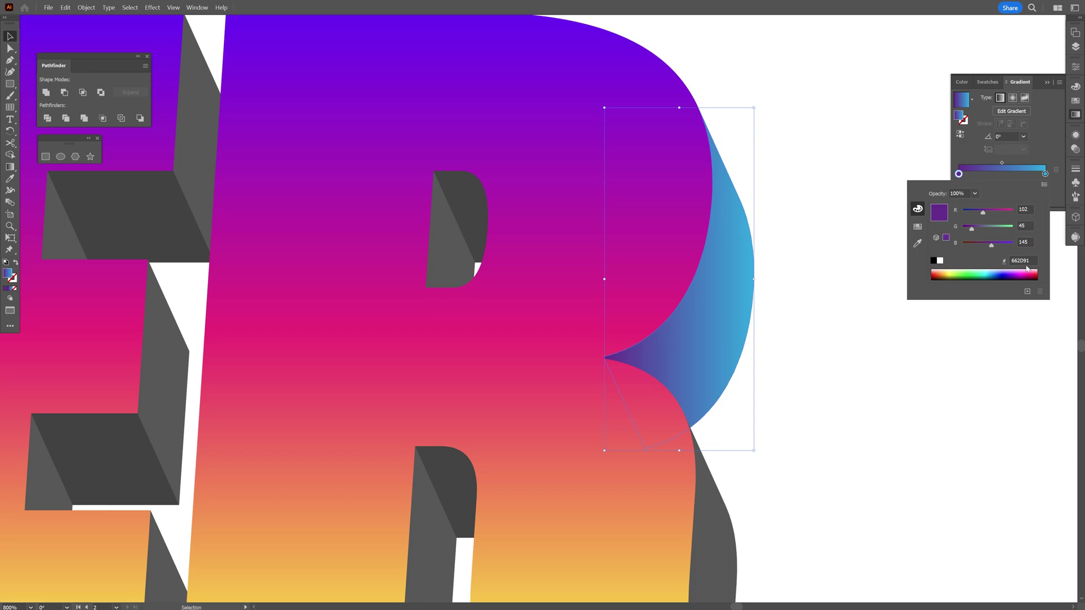
{"action": "double_click", "coordinate": [1046, 175]}
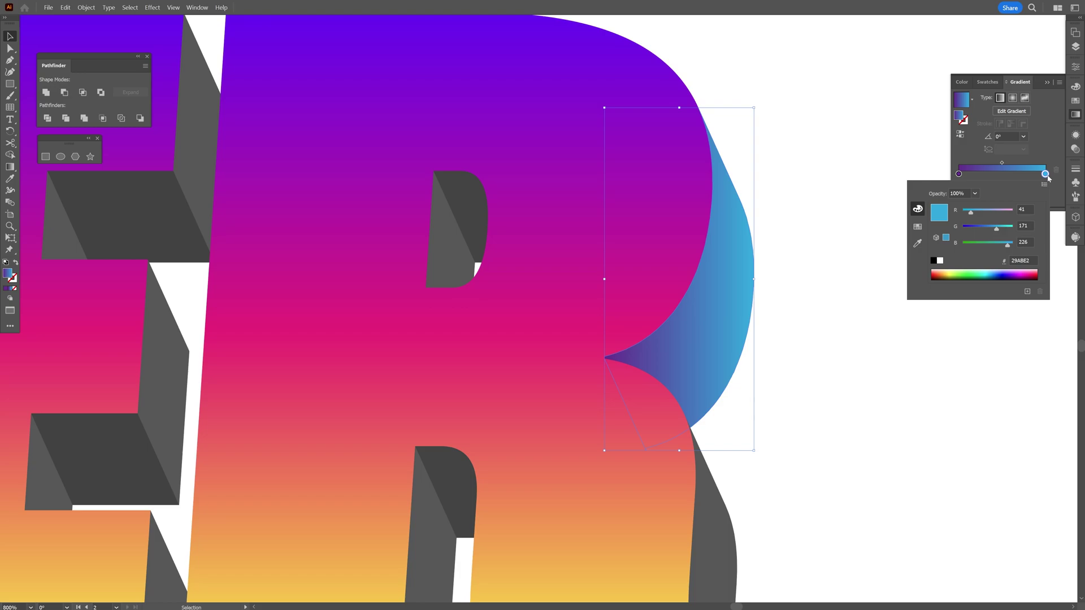
- Redirect the R side face's gradient diagonally so violet starts at the lower left and blue ends at the upper right
{"action": "key", "text": "g"}
{"action": "left_click_drag", "start_coordinate": [666, 388], "coordinate": [773, 271]}
{"action": "key", "text": "v"}
- Select the dark gray straight bottom and inner faces across all letters and fill them with the dark blue swatch
{"action": "scroll", "coordinate": [904, 308], "scroll_direction": "down", "scroll_amount": 2}
{"action": "left_click_drag", "start_coordinate": [848, 443], "coordinate": [863, 412]}
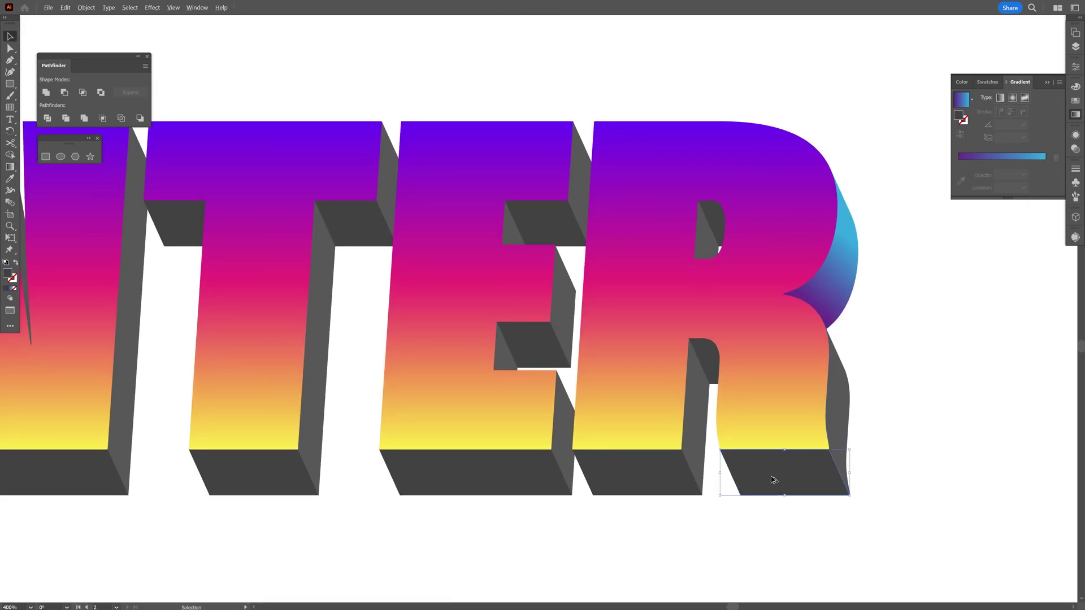
{"action": "left_click", "coordinate": [771, 480]}
{"action": "scroll", "coordinate": [772, 479], "scroll_direction": "up", "scroll_amount": 1}
{"action": "left_click", "coordinate": [558, 470], "text": "shift"}
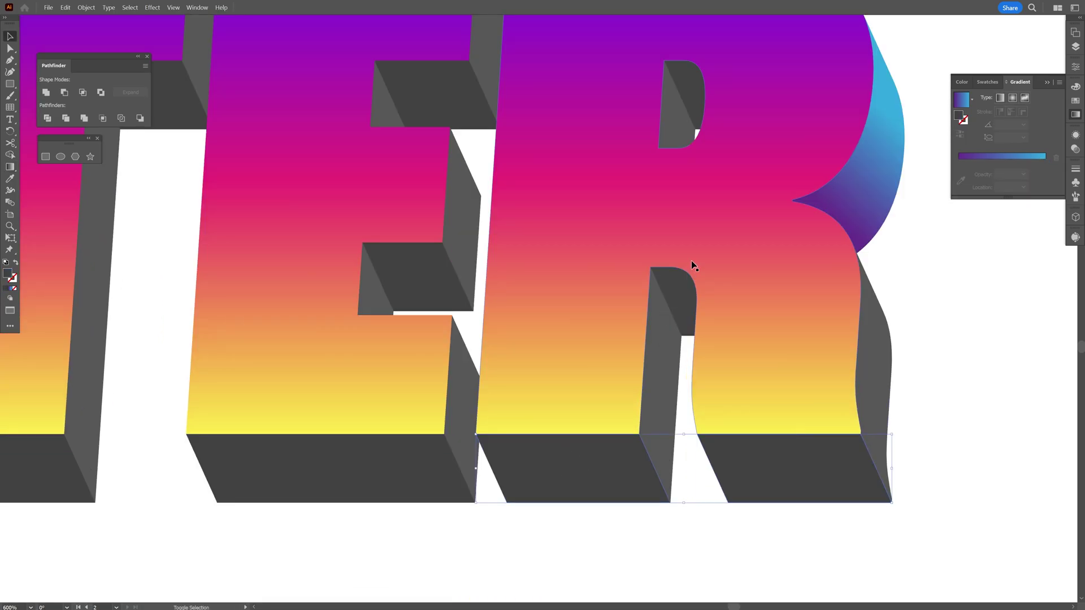
{"action": "left_click", "coordinate": [681, 280], "text": "shift"}
{"action": "left_click", "coordinate": [686, 94], "text": "shift"}
{"action": "left_click", "coordinate": [456, 101], "text": "shift"}
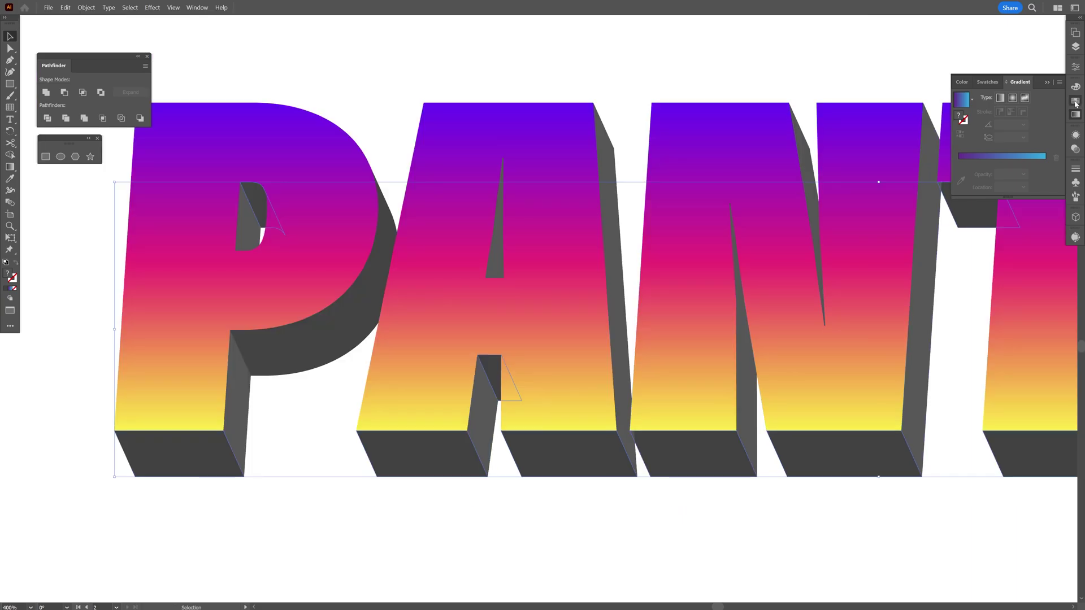
{"action": "left_click", "coordinate": [1075, 117]}
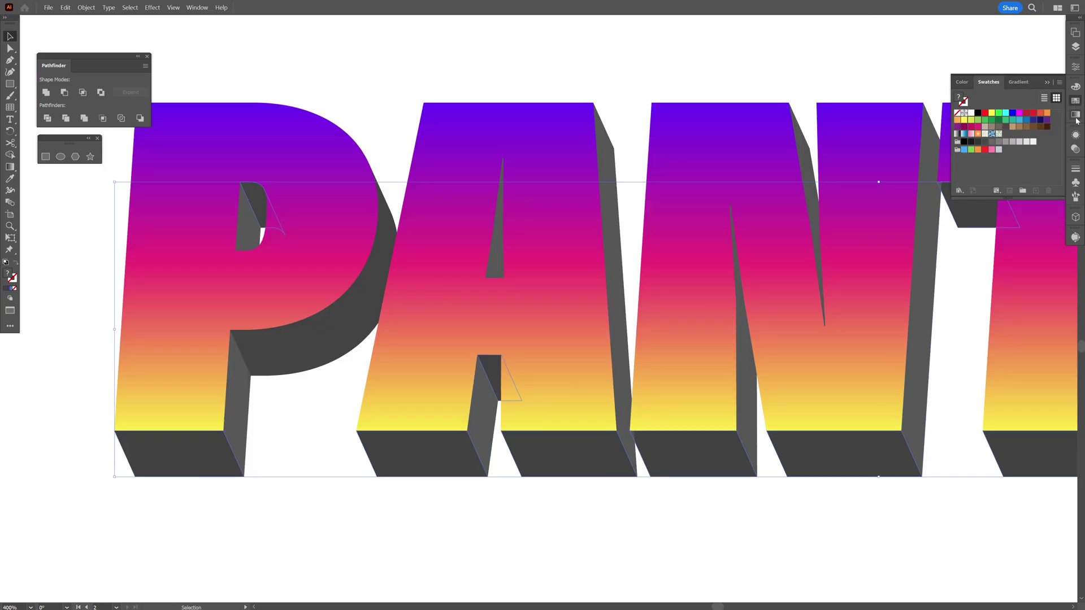
{"action": "left_click", "coordinate": [1036, 123]}
- Send the A's outer gray side face to the back of the stacking order
{"action": "right_click", "coordinate": [628, 382]}
{"action": "mouse_move", "coordinate": [714, 334]}
{"action": "left_click", "coordinate": [787, 367]}
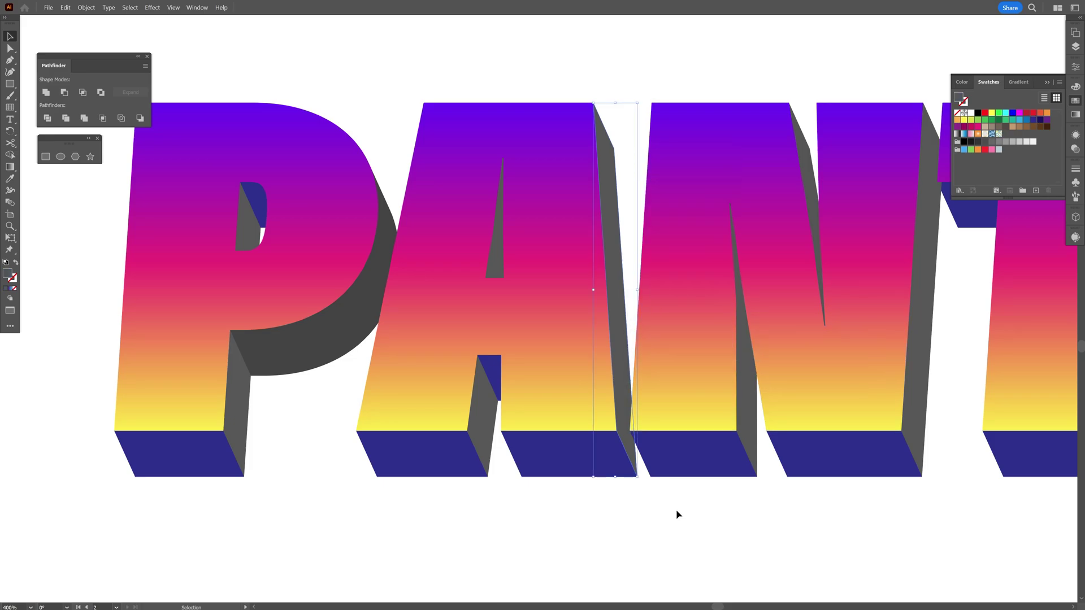
- Recolor all the dark blue extrusion faces with a more saturated blue-violet
{"action": "left_click", "coordinate": [678, 463]}
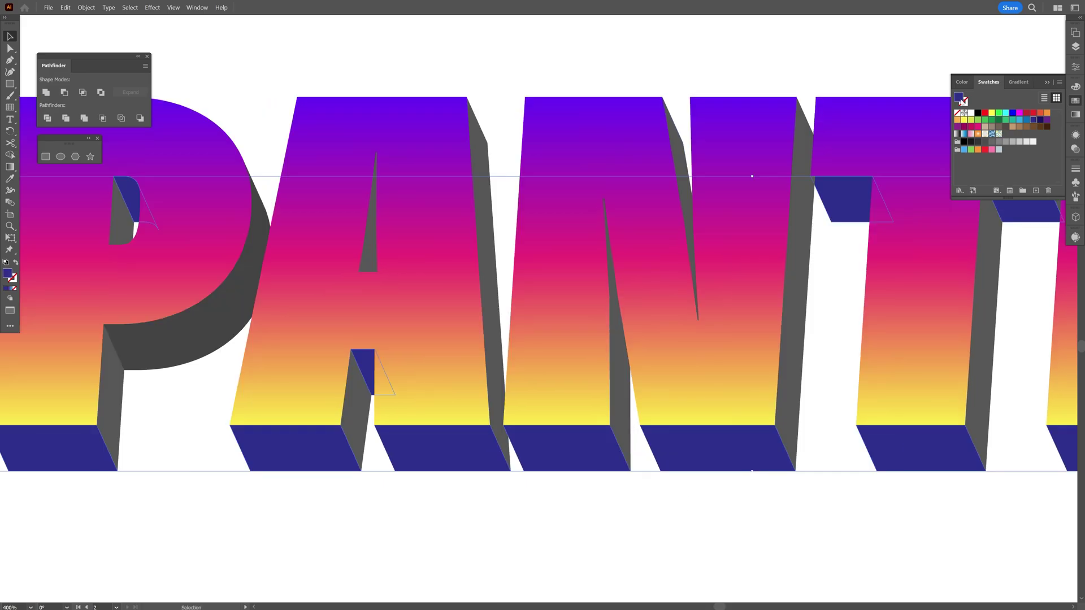
{"action": "double_click", "coordinate": [959, 99]}
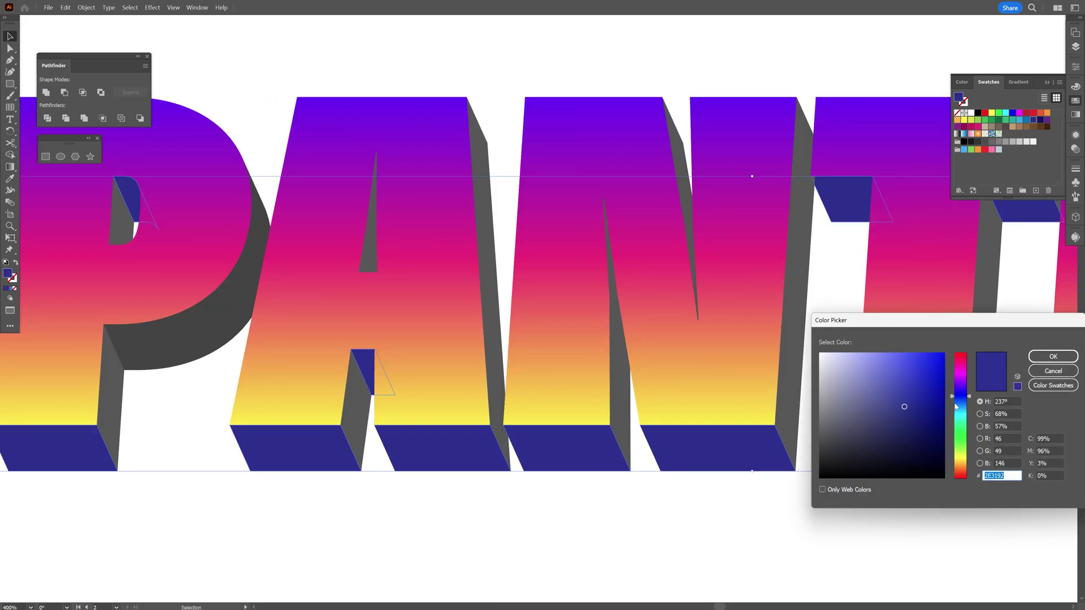
{"action": "left_click", "coordinate": [960, 388]}
{"action": "left_click", "coordinate": [925, 358]}
{"action": "left_click", "coordinate": [1052, 356]}
{"action": "left_click", "coordinate": [825, 491]}
- Select the lighter gray vertical side faces across all letters and fill them with the light blue swatch
{"action": "scroll", "coordinate": [825, 491], "scroll_direction": "down", "scroll_amount": 3}
{"action": "left_click_drag", "start_coordinate": [825, 491], "coordinate": [677, 470]}
{"action": "scroll", "coordinate": [930, 411], "scroll_direction": "up", "scroll_amount": 3}
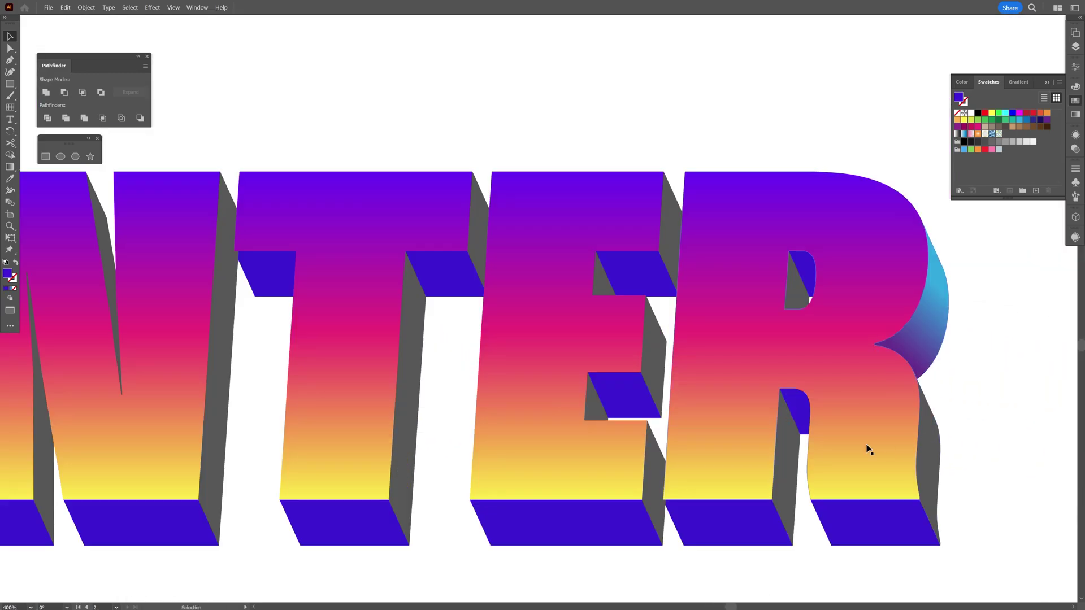
{"action": "left_click", "coordinate": [783, 463]}
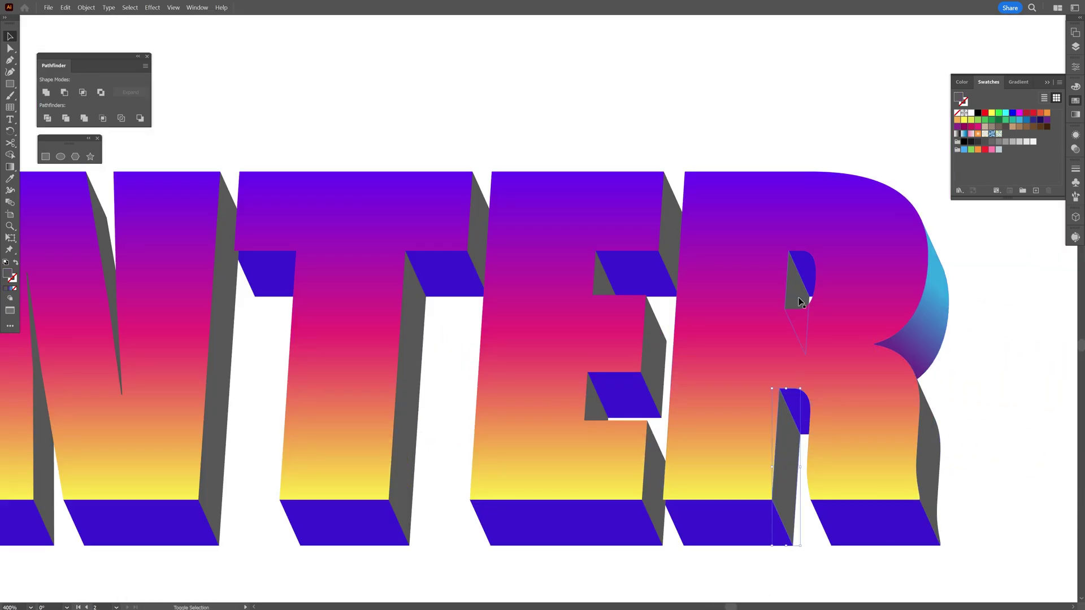
{"action": "left_click", "coordinate": [598, 277], "text": "shift"}
{"action": "left_click", "coordinate": [676, 239], "text": "shift"}
{"action": "left_click", "coordinate": [650, 364], "text": "shift"}
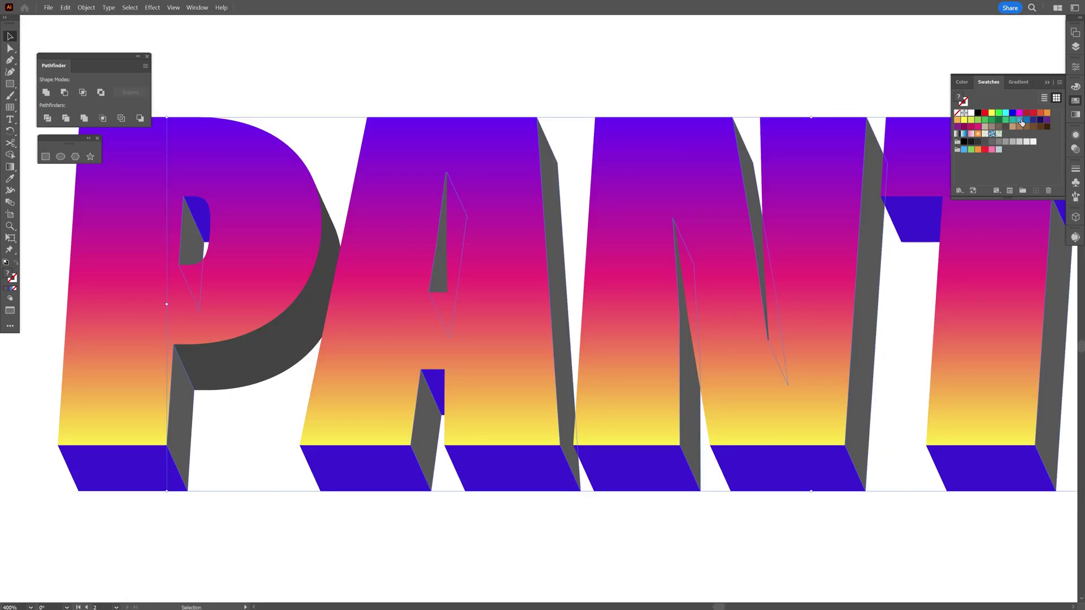
{"action": "left_click", "coordinate": [1019, 119]}
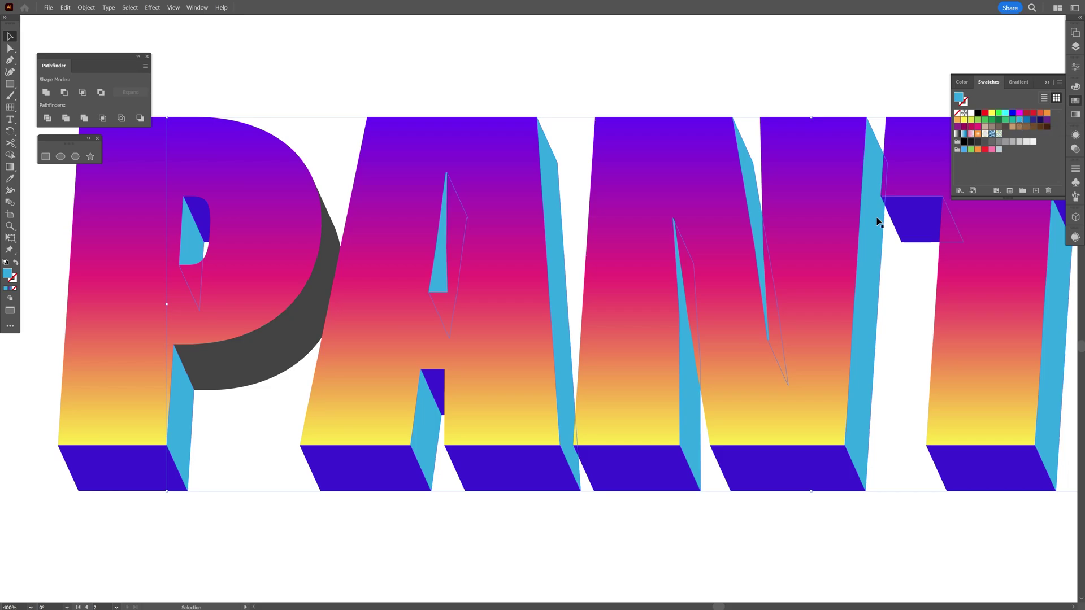
- Copy the violet-to-blue gradient from the R's upper side face onto the curved side faces of the P's bowl and R's leg
{"action": "scroll", "coordinate": [576, 254], "scroll_direction": "down", "scroll_amount": 4}
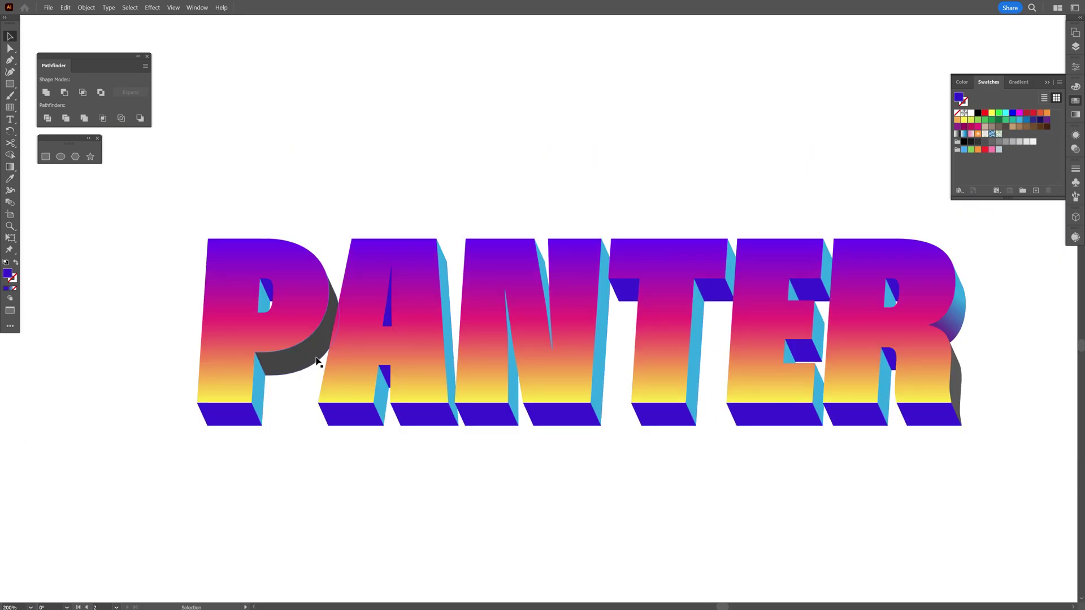
{"action": "left_click", "coordinate": [316, 361]}
{"action": "left_click", "coordinate": [955, 381], "text": "shift"}
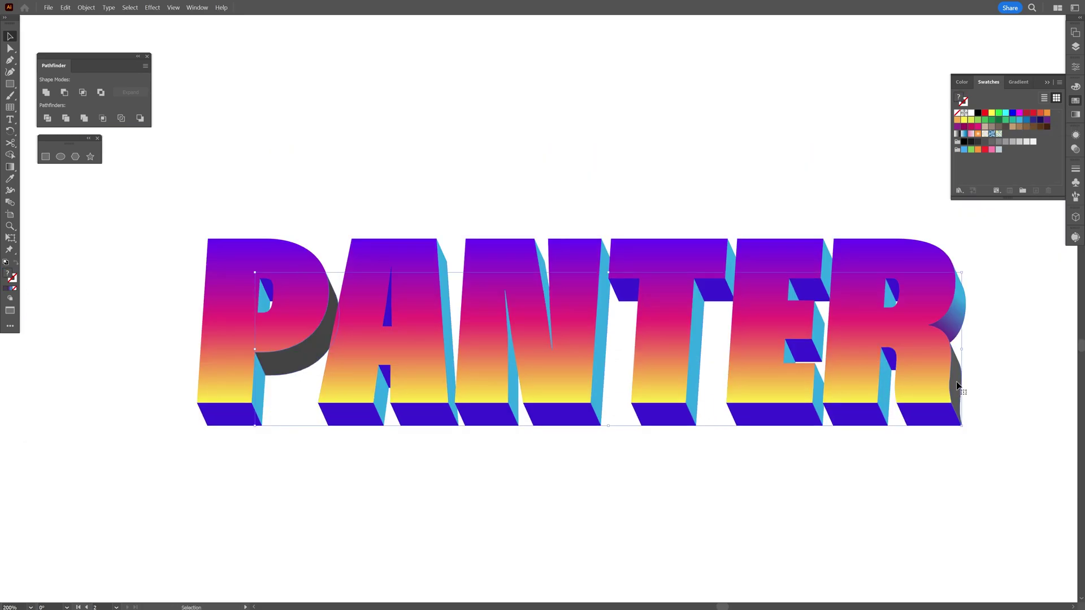
{"action": "key", "text": "i"}
{"action": "left_click", "coordinate": [953, 321]}
{"action": "key", "text": "v"}
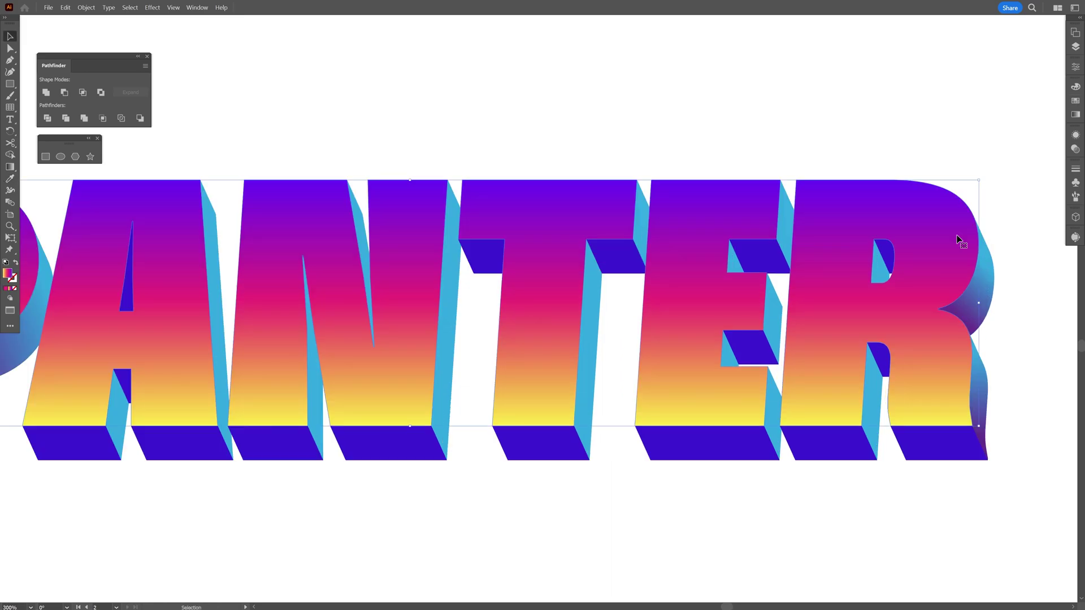
- Duplicate the letters' front faces slightly up and to the left, and swap the copy's fill and stroke
{"action": "left_click_drag", "start_coordinate": [964, 245], "coordinate": [881, 259]}
{"action": "scroll", "coordinate": [887, 242], "scroll_direction": "up", "scroll_amount": 1}
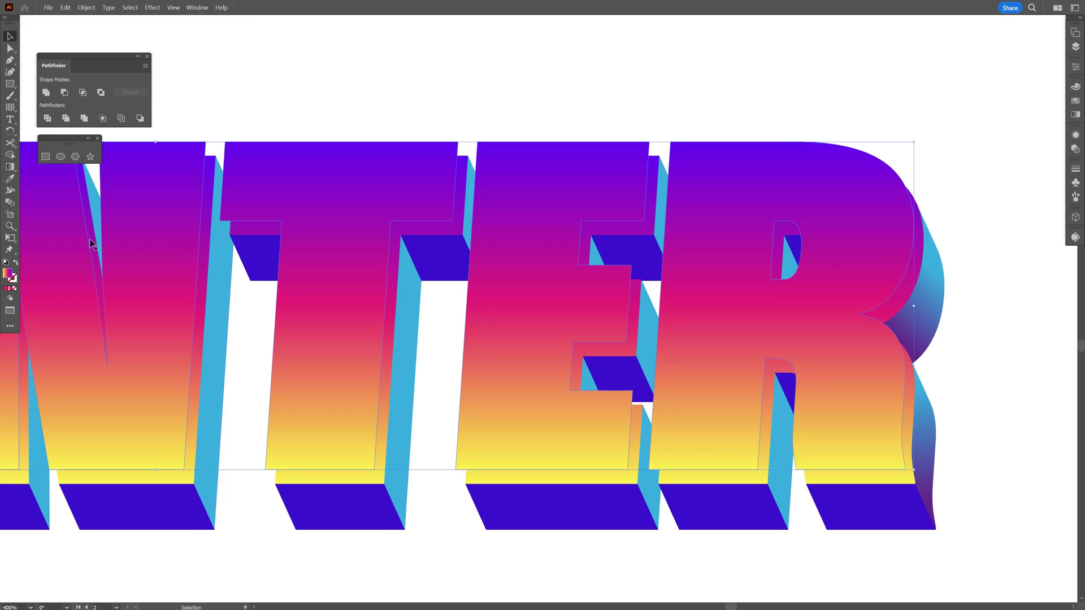
{"action": "left_click", "coordinate": [15, 263]}
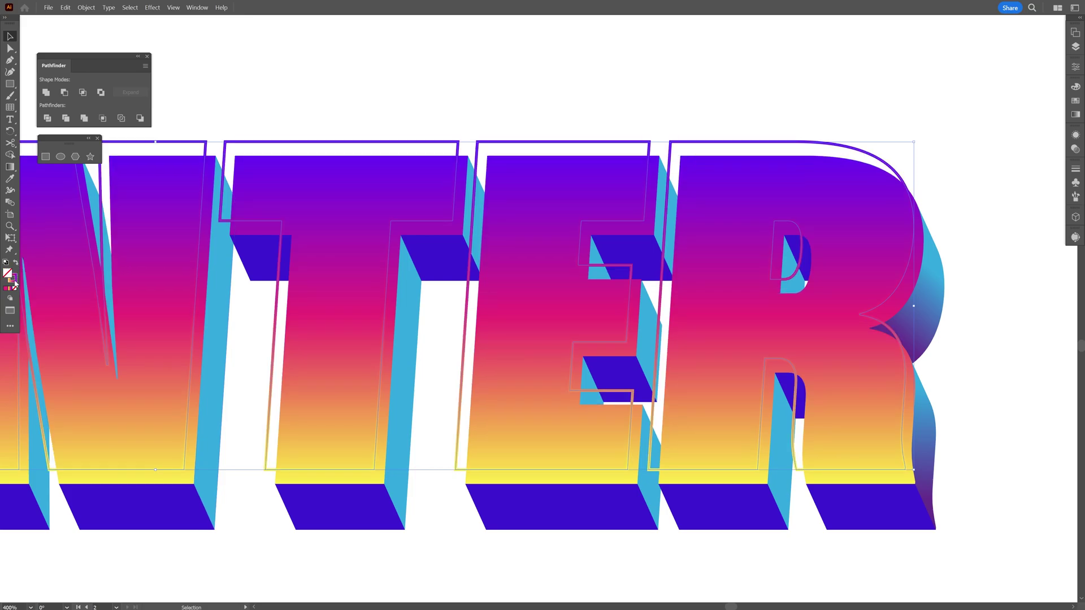
- Change the offset outline copy's stroke from the gradient to solid white
{"action": "left_click", "coordinate": [14, 281]}
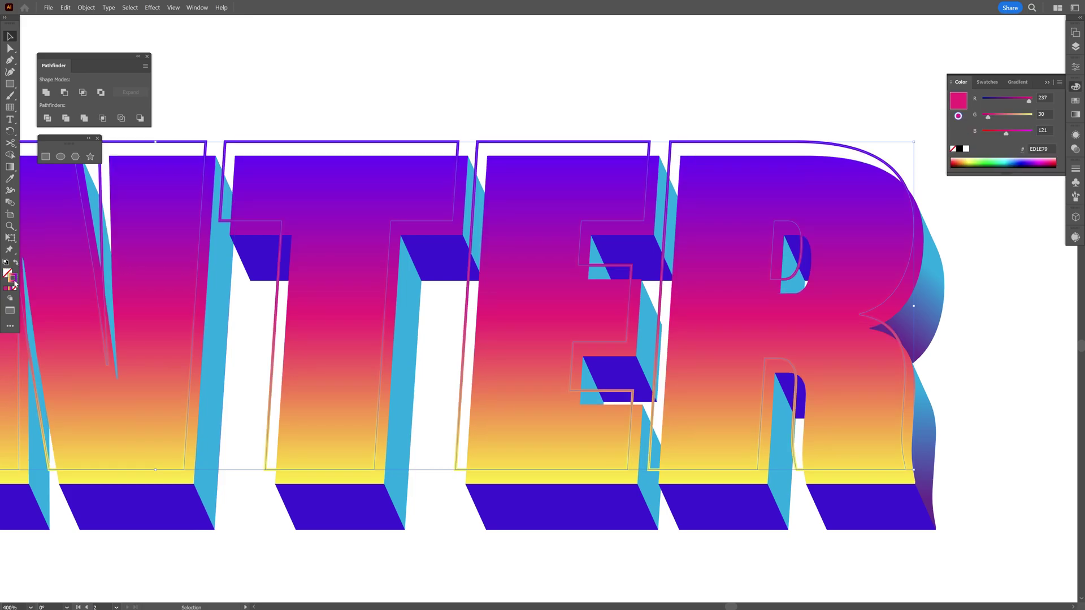
{"action": "left_click", "coordinate": [966, 149]}
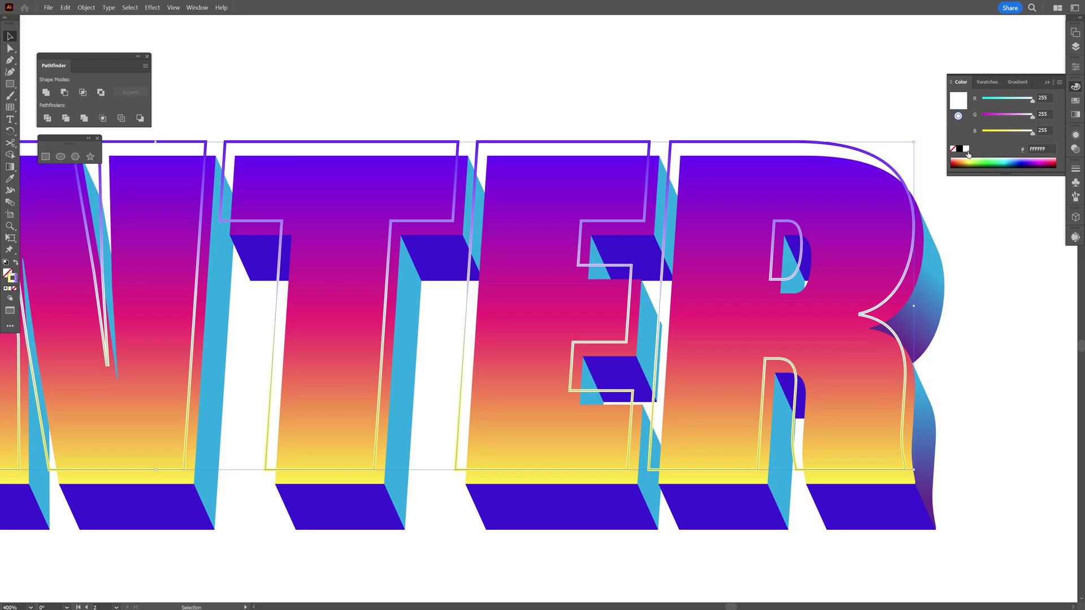
{"action": "left_click", "coordinate": [958, 116]}
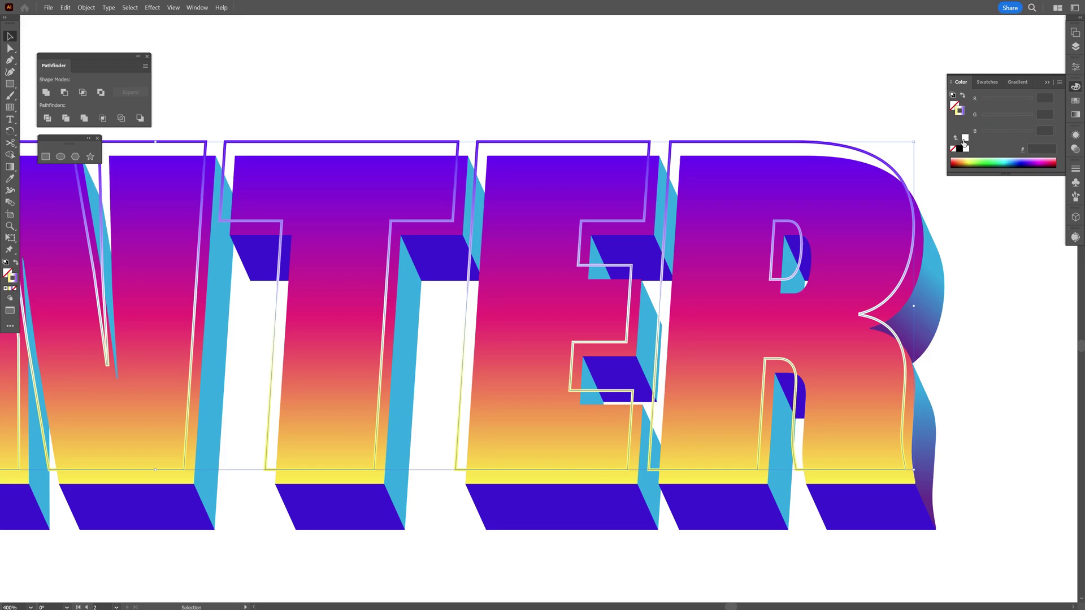
{"action": "left_click", "coordinate": [965, 138]}
{"action": "left_click", "coordinate": [977, 305]}
- Draw a large background rectangle covering the lettering, filled with dark blue 1C005C and without a stroke
{"action": "scroll", "coordinate": [978, 316], "scroll_direction": "down", "scroll_amount": 2}
{"action": "left_click_drag", "start_coordinate": [1025, 335], "coordinate": [977, 324]}
{"action": "scroll", "coordinate": [952, 318], "scroll_direction": "down", "scroll_amount": 1}
{"action": "scroll", "coordinate": [918, 317], "scroll_direction": "up", "scroll_amount": 1}
{"action": "key", "text": "m"}
{"action": "left_click", "coordinate": [15, 262]}
{"action": "left_click", "coordinate": [8, 274]}
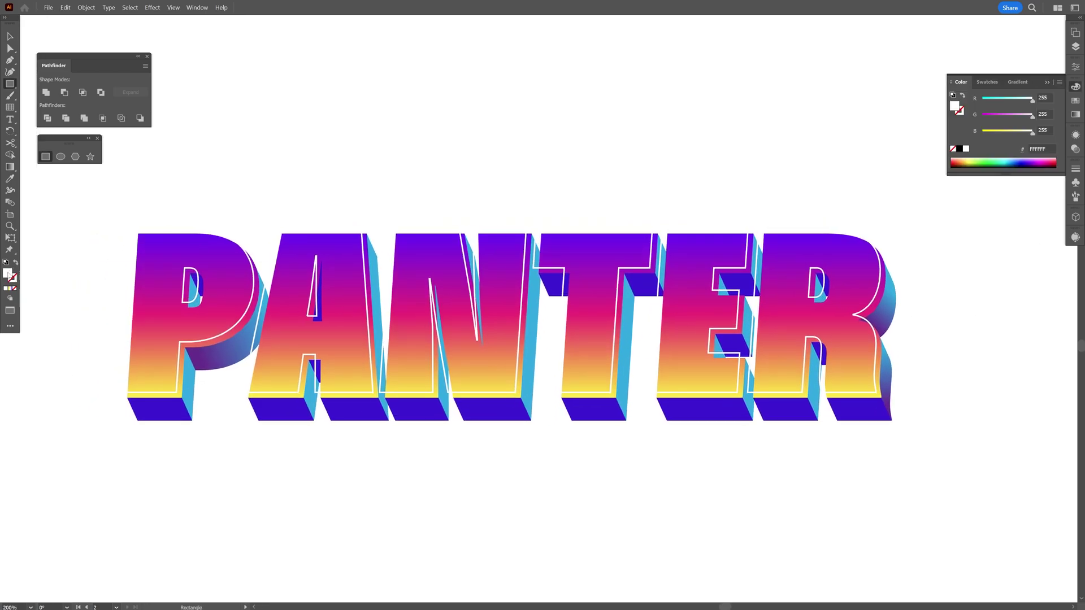
{"action": "left_click", "coordinate": [1026, 163]}
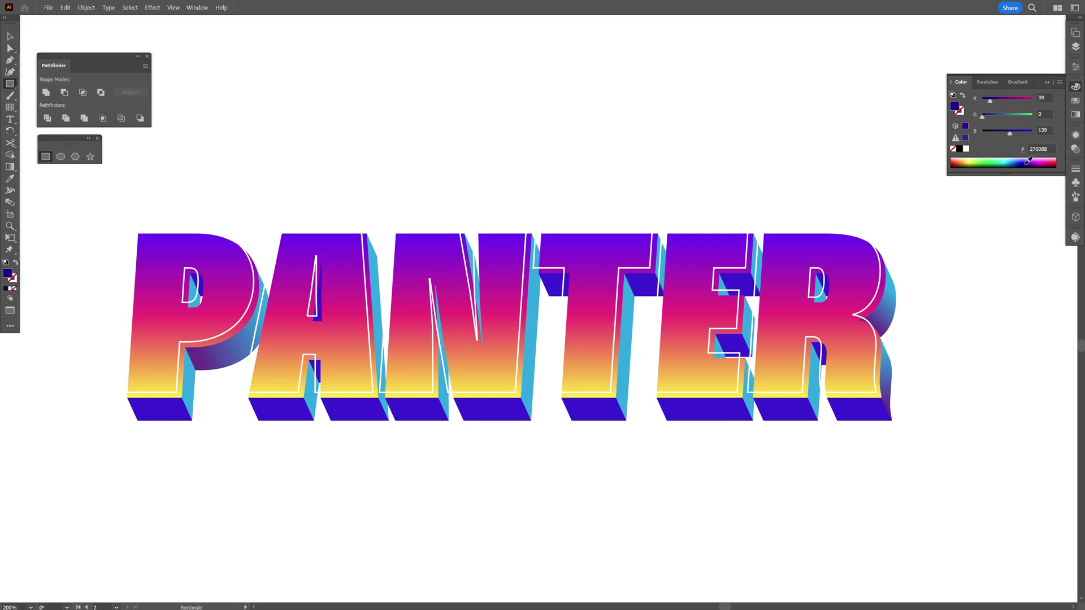
{"action": "left_click_drag", "start_coordinate": [510, 327], "coordinate": [1027, 559]}
- Send the dark blue rectangle to the back, behind the lettering
{"action": "key", "text": "v"}
{"action": "right_click", "coordinate": [476, 238]}
{"action": "mouse_move", "coordinate": [563, 478]}
{"action": "left_click", "coordinate": [638, 509]}
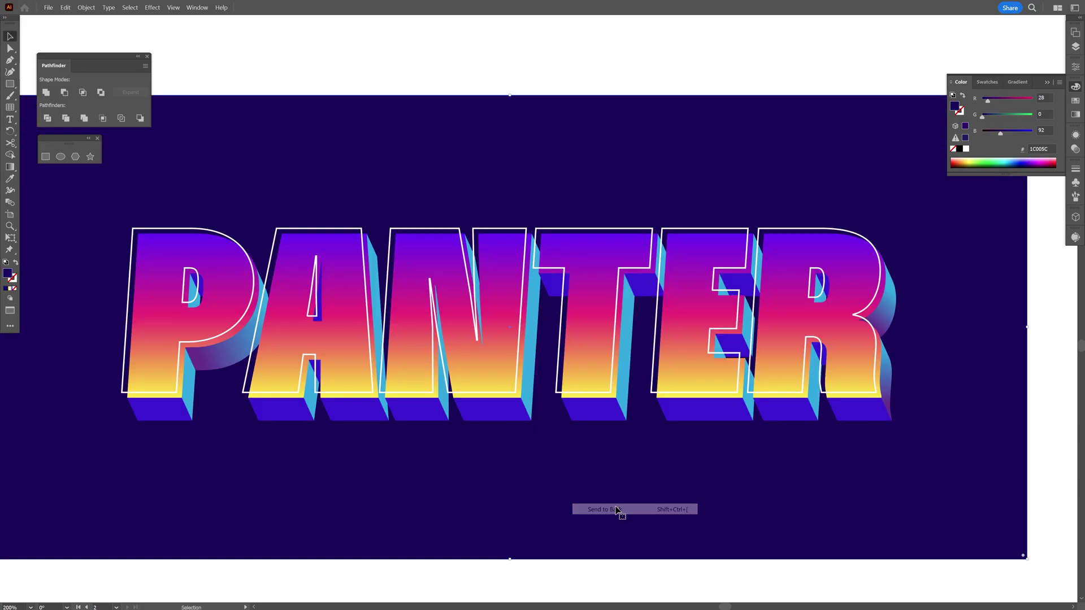
- Paste a copy of the gradient front faces directly in front of the originals
{"action": "scroll", "coordinate": [816, 256], "scroll_direction": "up", "scroll_amount": 4}
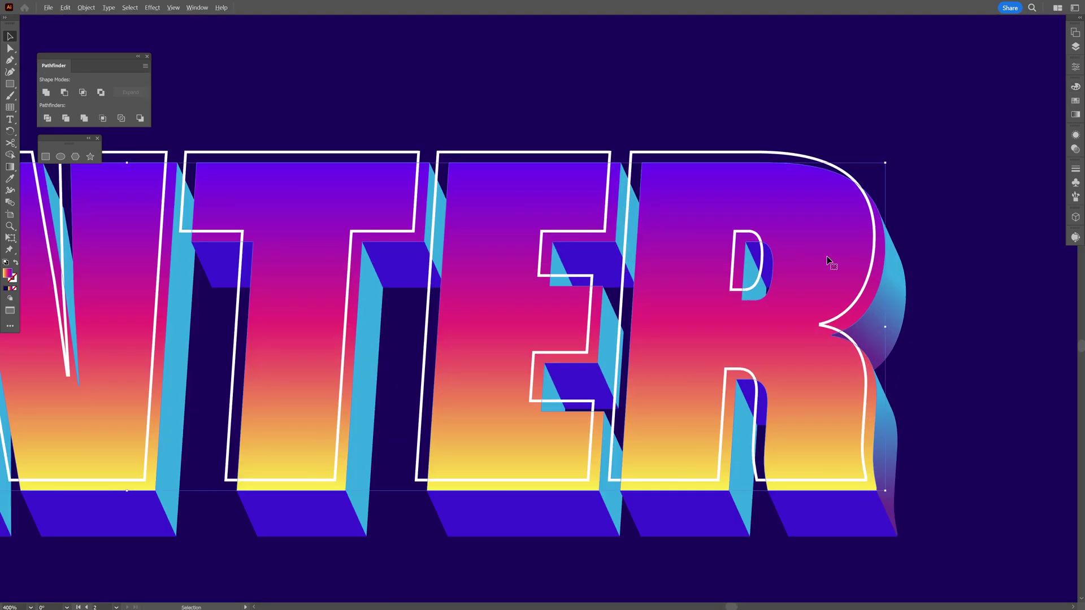
{"action": "left_click_drag", "start_coordinate": [826, 256], "coordinate": [816, 253]}
{"action": "scroll", "coordinate": [815, 254], "scroll_direction": "up", "scroll_amount": 2}
{"action": "scroll", "coordinate": [795, 233], "scroll_direction": "down", "scroll_amount": 2}
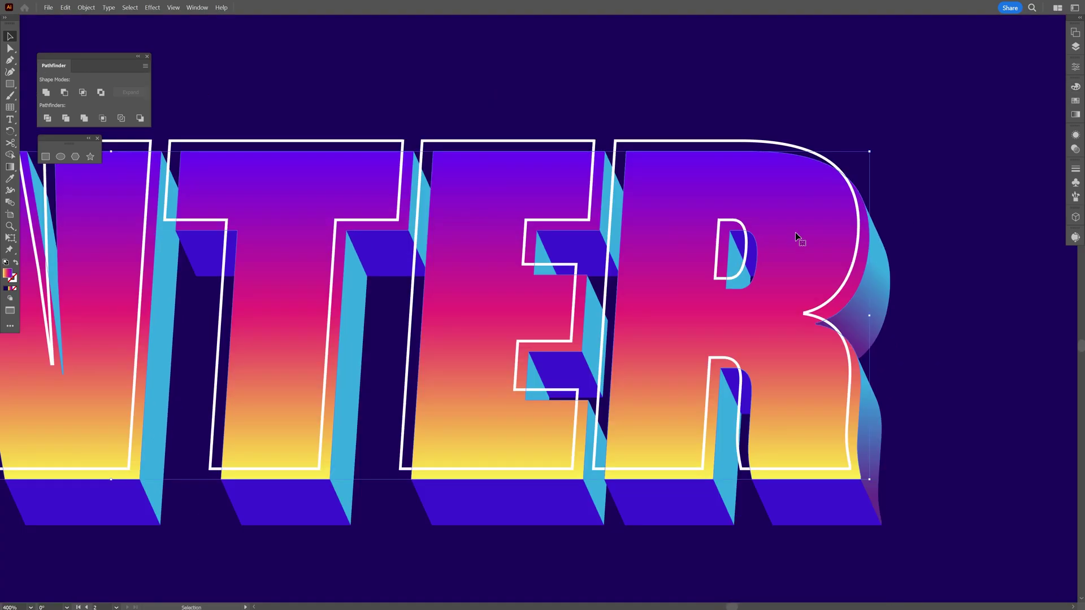
{"action": "scroll", "coordinate": [796, 236], "scroll_direction": "up", "scroll_amount": 1}
{"action": "key", "text": "a"}
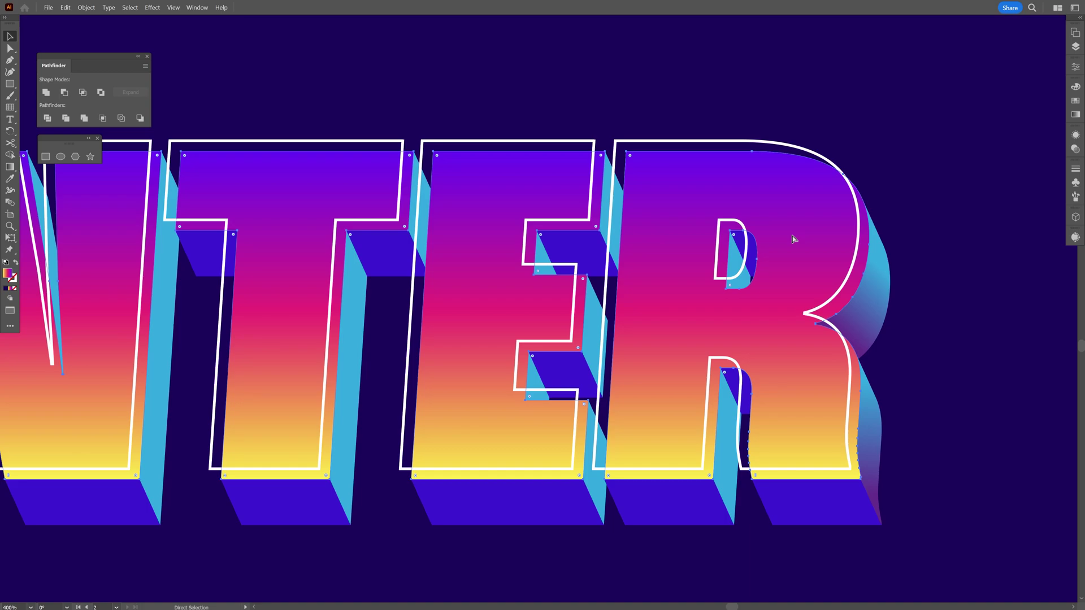
{"action": "key", "text": "v"}
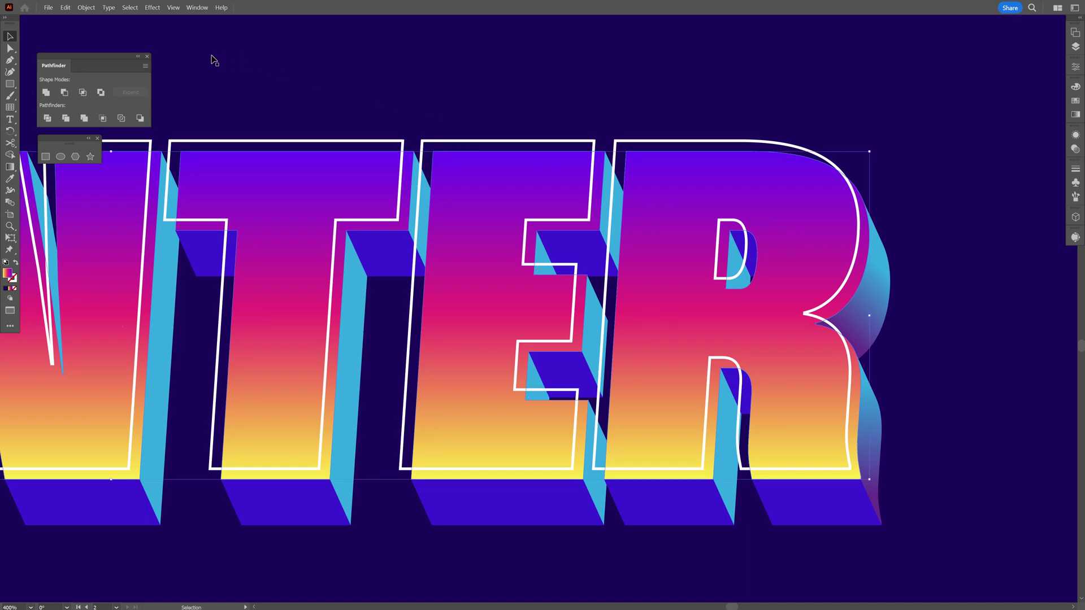
{"action": "left_click", "coordinate": [65, 7]}
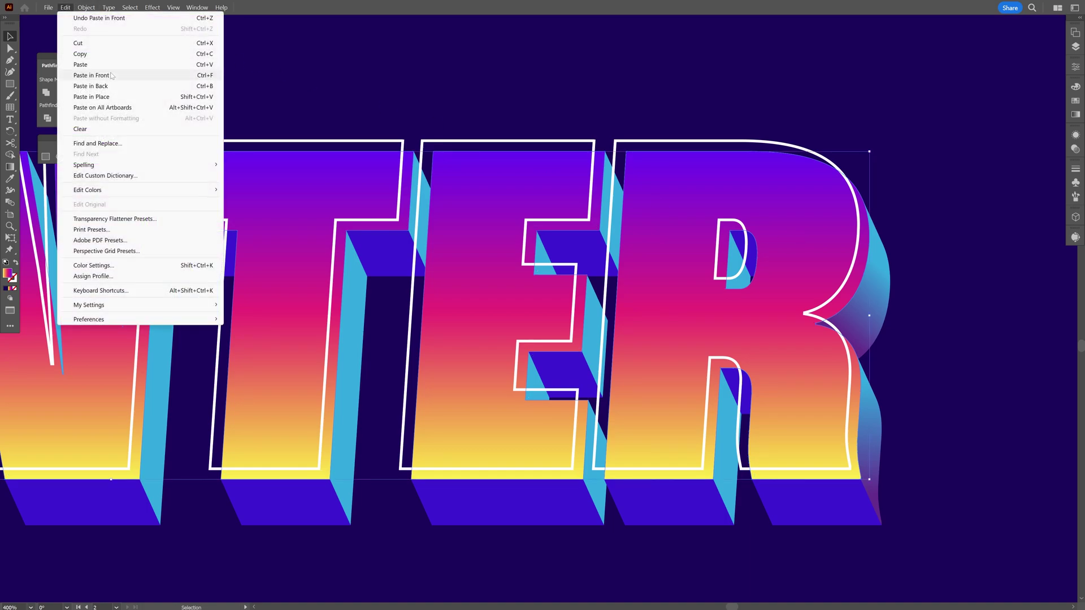
{"action": "left_click", "coordinate": [111, 75]}
- Fill the pasted front-face copy with white and give it a 4 pt stroke
{"action": "left_click", "coordinate": [1075, 102]}
{"action": "left_click", "coordinate": [970, 116]}
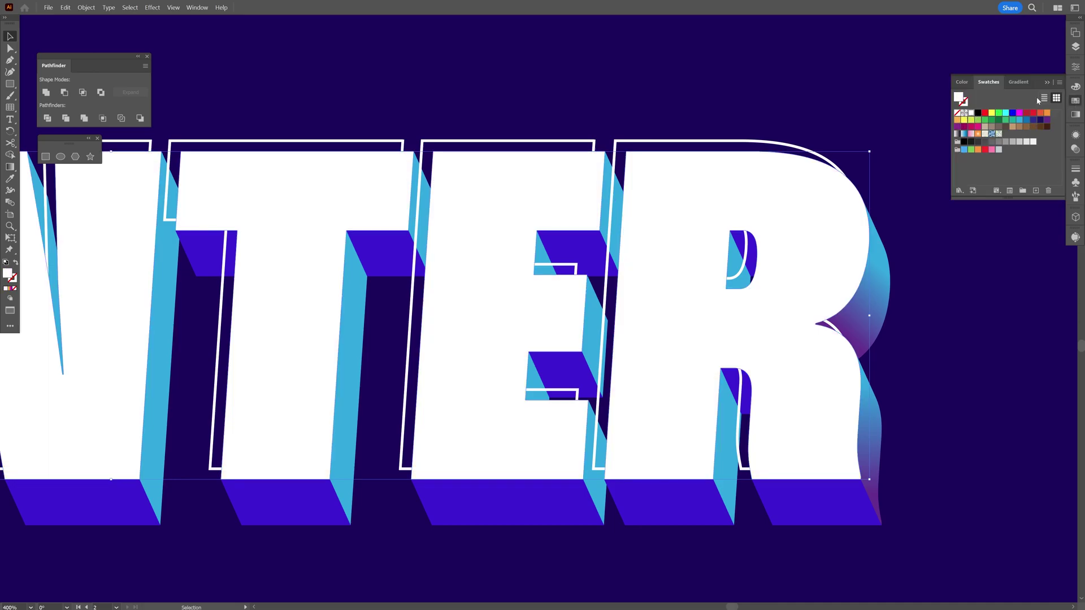
{"action": "left_click", "coordinate": [1074, 169]}
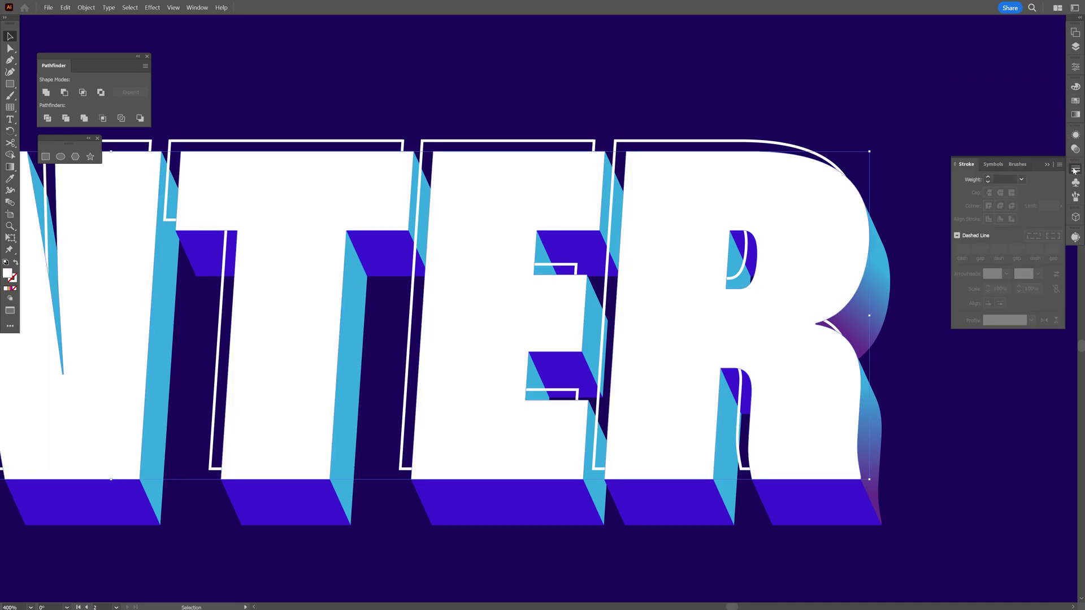
{"action": "left_click", "coordinate": [1007, 178]}
{"action": "scroll", "coordinate": [1007, 179], "scroll_direction": "up", "scroll_amount": 4}
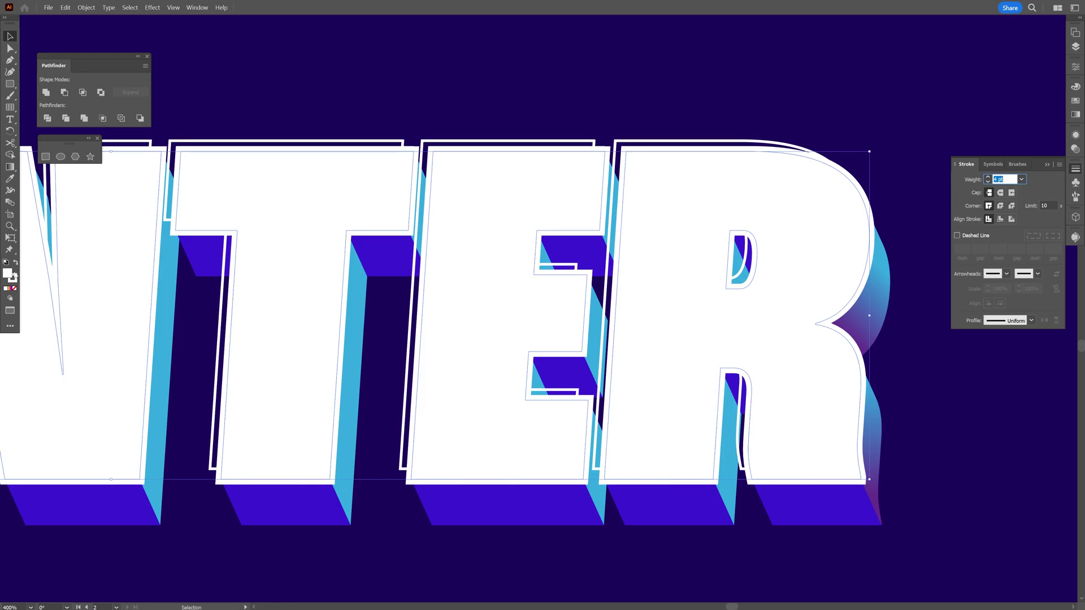
- Change the white front-face copy's stroke to black and increase its weight to 9 pt
{"action": "left_click", "coordinate": [14, 277]}
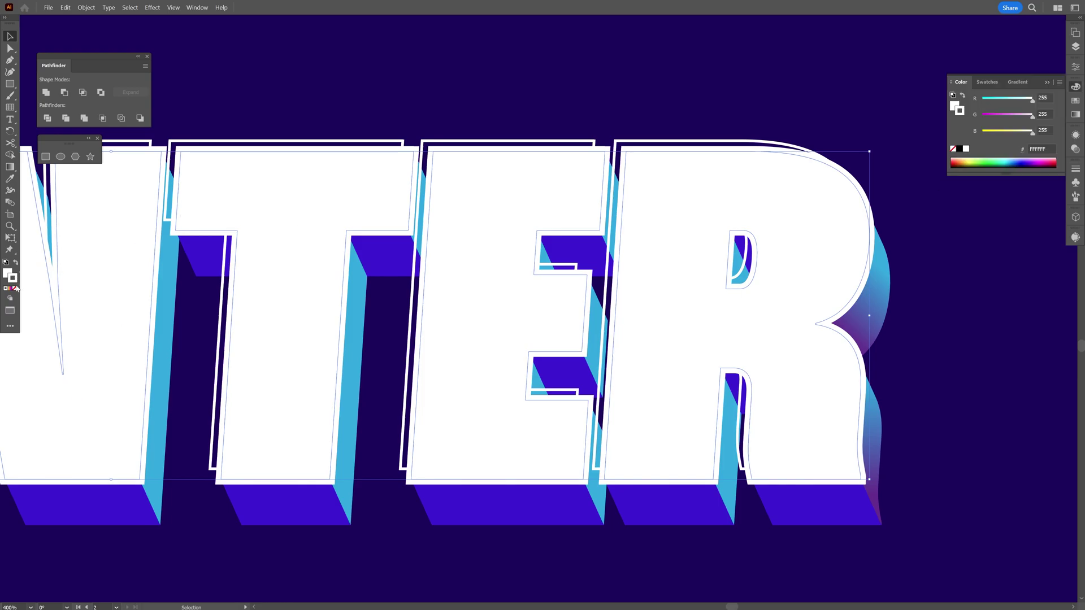
{"action": "left_click", "coordinate": [959, 149]}
{"action": "left_click", "coordinate": [1075, 169]}
{"action": "left_click", "coordinate": [1011, 179]}
{"action": "key", "text": "Up"}
{"action": "key", "text": "Up"}
{"action": "key", "text": "Up"}
{"action": "key", "text": "Up"}
{"action": "key", "text": "Up"}
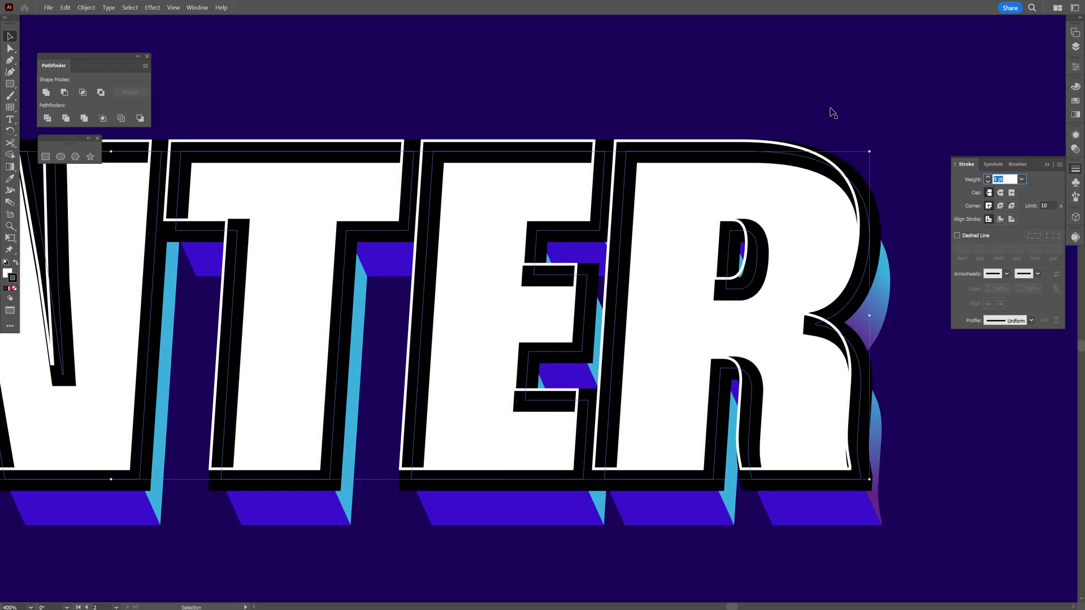
- Expand the fill and stroke of the white front-face copy into separate shapes
{"action": "left_click", "coordinate": [85, 8]}
{"action": "left_click", "coordinate": [93, 132]}
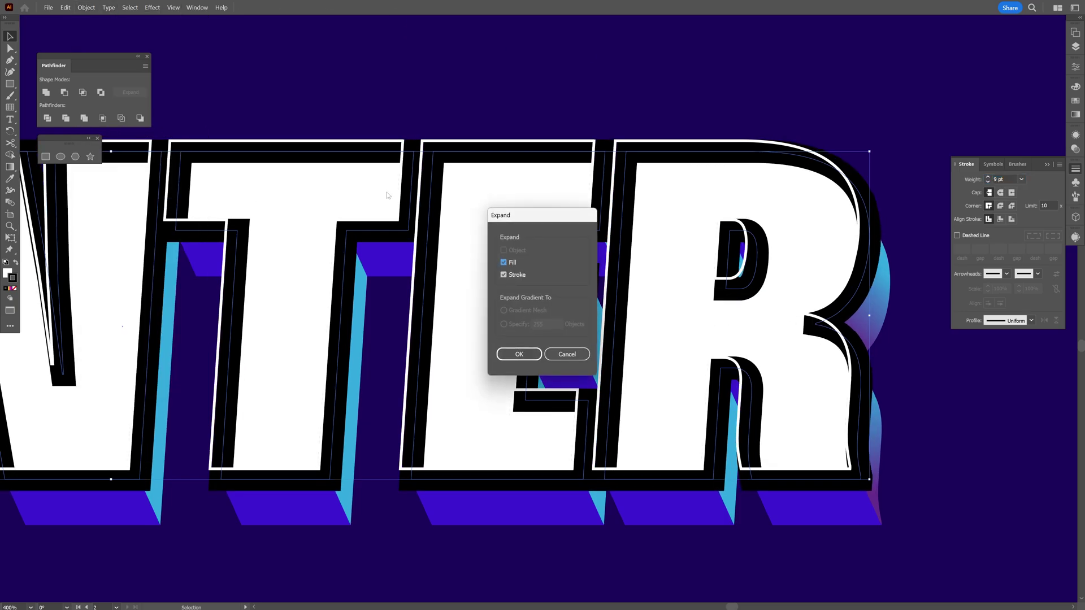
{"action": "left_click", "coordinate": [529, 357]}
- Remove the expanded black outlines from all the letters with Shape Builder, leaving only the inset white faces
{"action": "key", "text": "shift+m"}
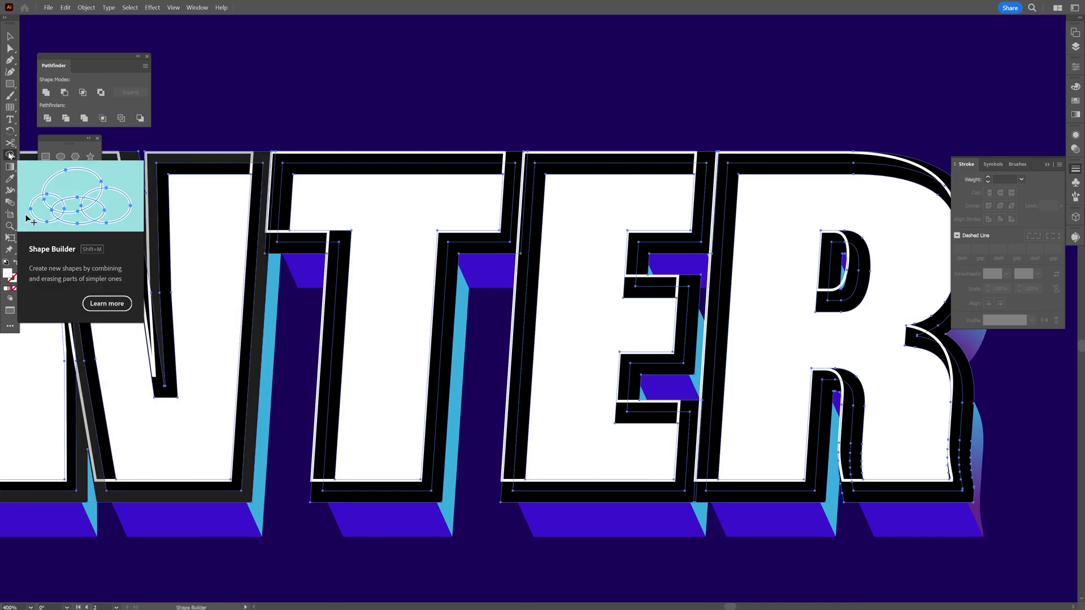
{"action": "key", "text": "ctrl+minus"}
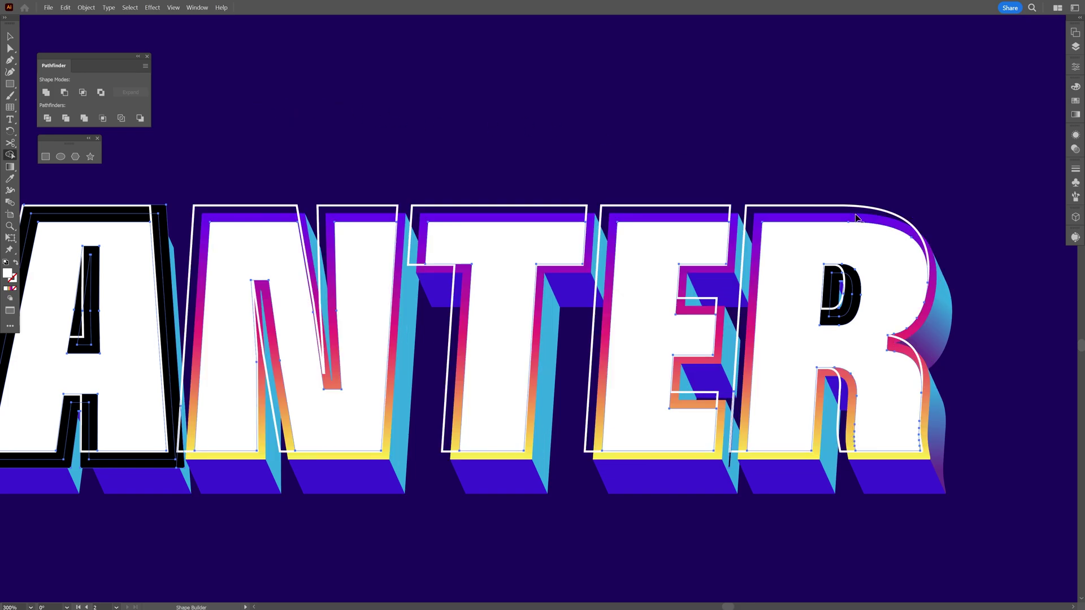
{"action": "scroll", "coordinate": [870, 282], "scroll_direction": "up", "scroll_amount": 3}
{"action": "left_click_drag", "start_coordinate": [800, 281], "coordinate": [824, 298]}
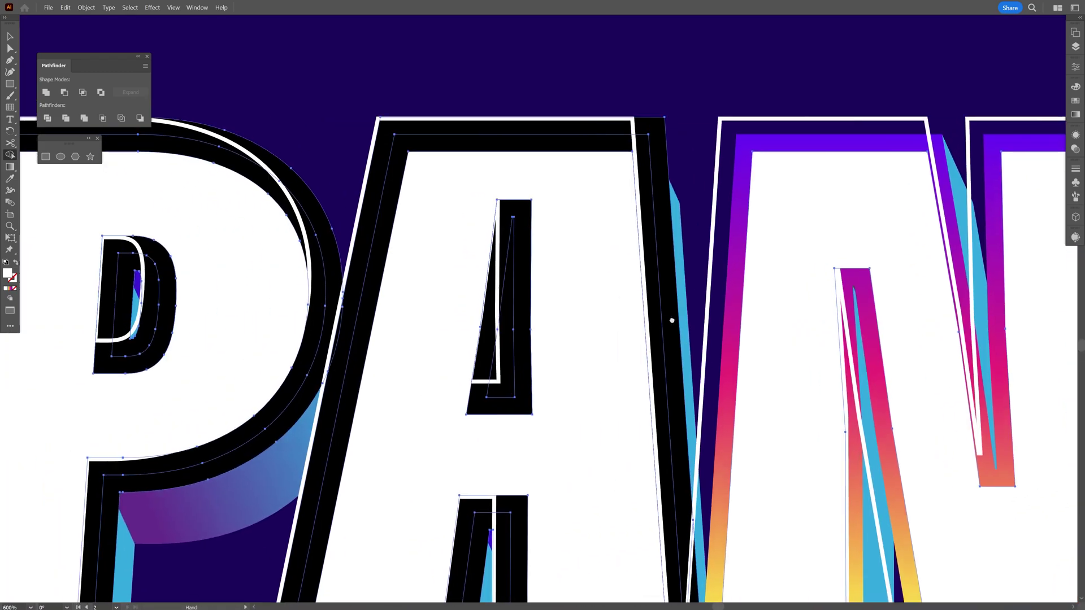
{"action": "left_click_drag", "start_coordinate": [675, 320], "coordinate": [677, 321]}
{"action": "key", "text": "ctrl+minus"}
{"action": "key", "text": "ctrl+minus"}
{"action": "key", "text": "ctrl+minus"}
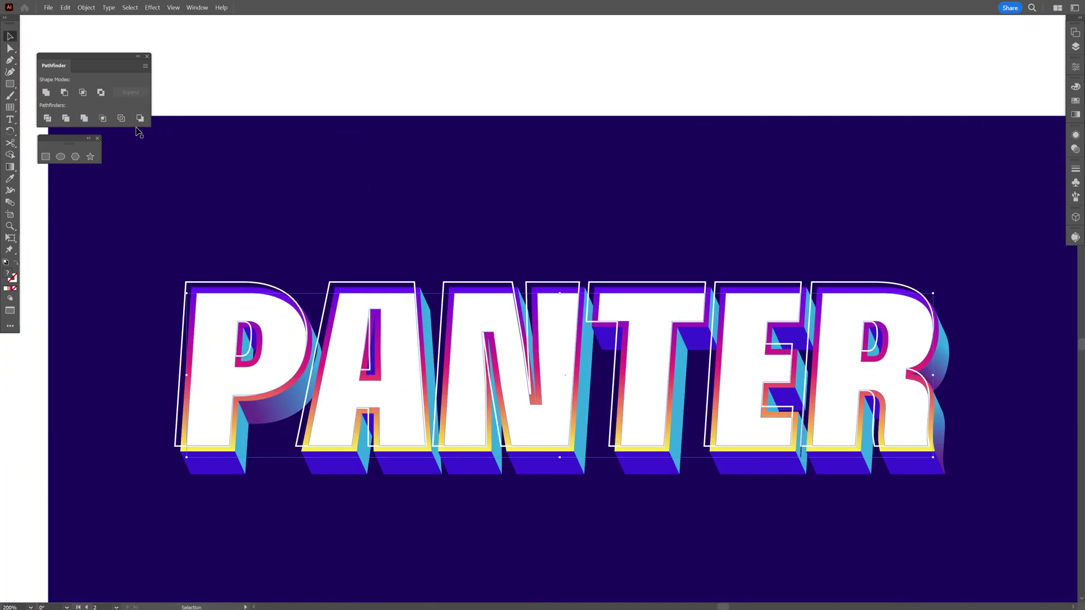
- Draw a wide rectangle over the lower part of the lettering and select it together with the inset white faces
{"action": "key", "text": "m"}
{"action": "left_click_drag", "start_coordinate": [146, 507], "coordinate": [991, 412]}
{"action": "key", "text": "v"}
{"action": "left_click", "coordinate": [903, 384], "text": "shift"}
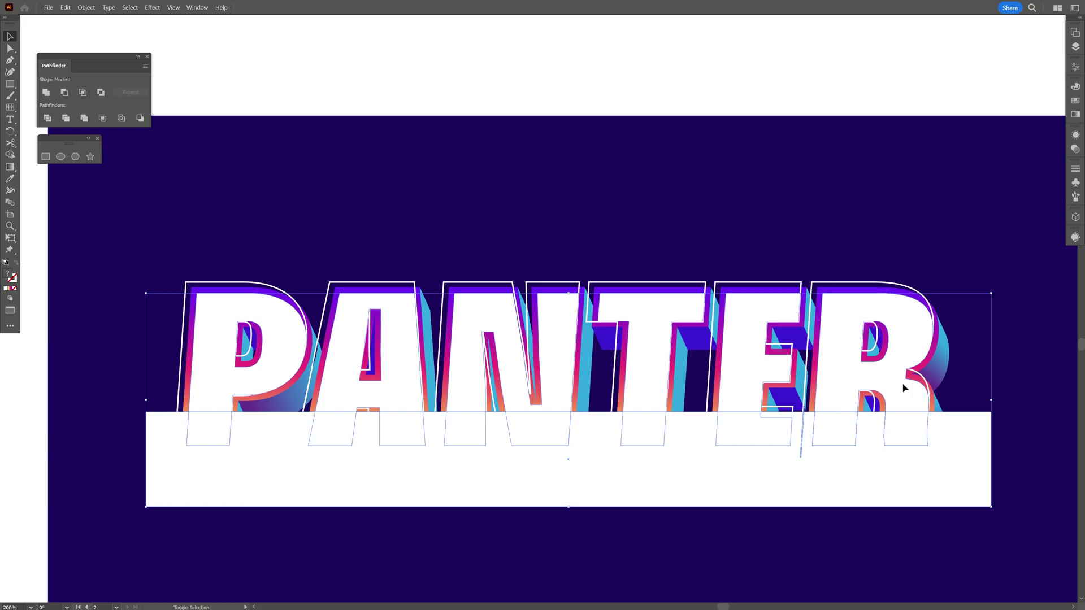
- Erase the rectangle and the lower parts of the white faces it covers with Shape Builder
{"action": "key", "text": "shift+m"}
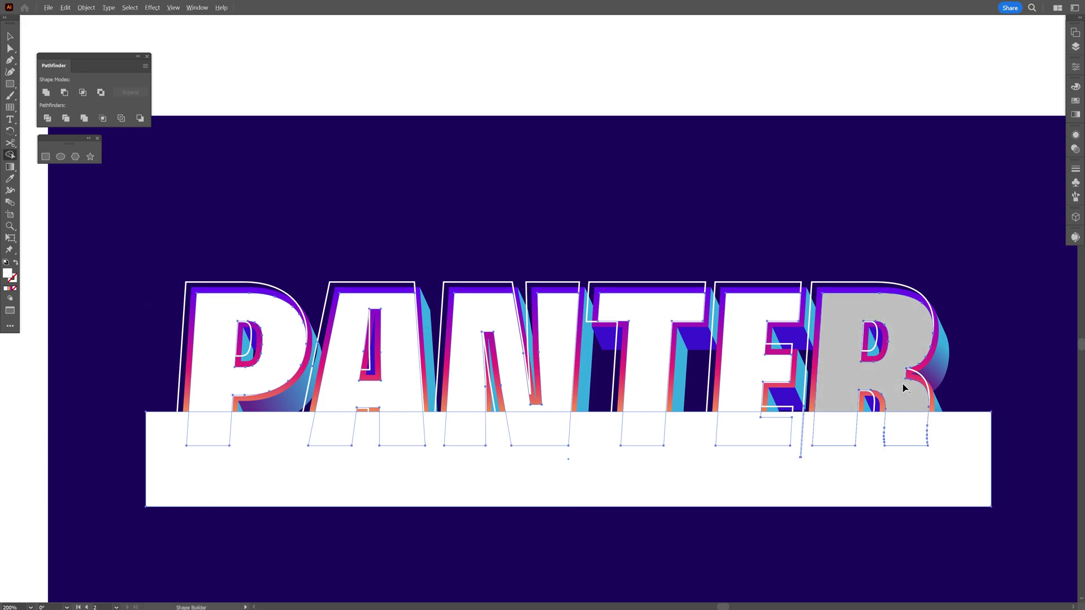
{"action": "mouse_move", "coordinate": [999, 501]}
{"action": "left_mouse_down"}
{"action": "mouse_move", "coordinate": [545, 446]}
{"action": "mouse_move", "coordinate": [187, 426]}
{"action": "left_mouse_up"}
{"action": "scroll", "coordinate": [842, 412], "scroll_direction": "up", "scroll_amount": 3}
{"action": "scroll", "coordinate": [791, 360], "scroll_direction": "down", "scroll_amount": 3}
{"action": "key", "text": "v"}
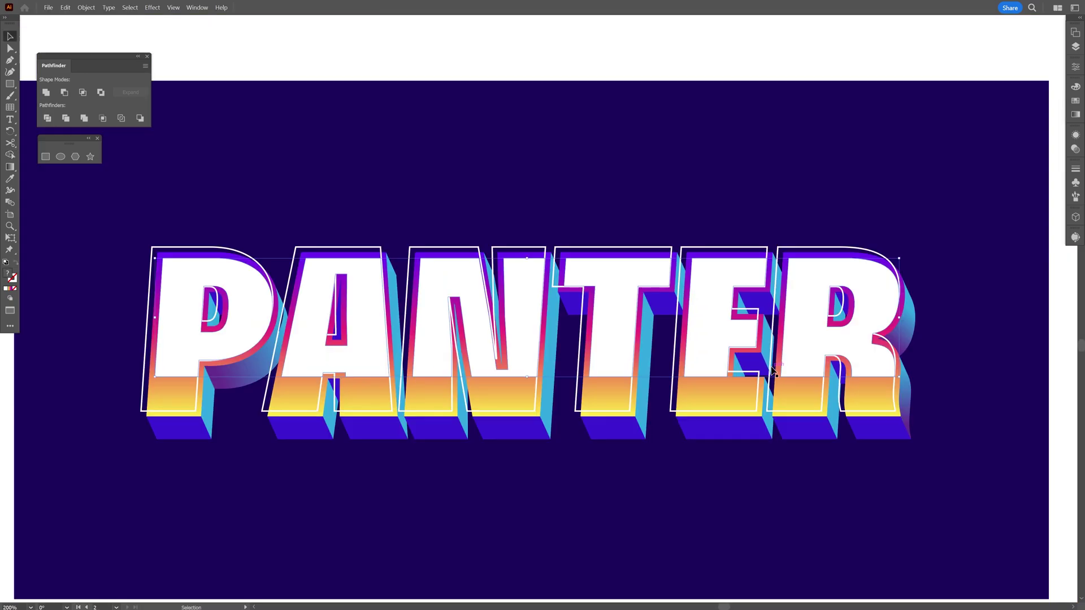
- Give the trimmed white faces a linear gradient, remove its middle pink stop and make both end stops white
{"action": "left_click", "coordinate": [1075, 114]}
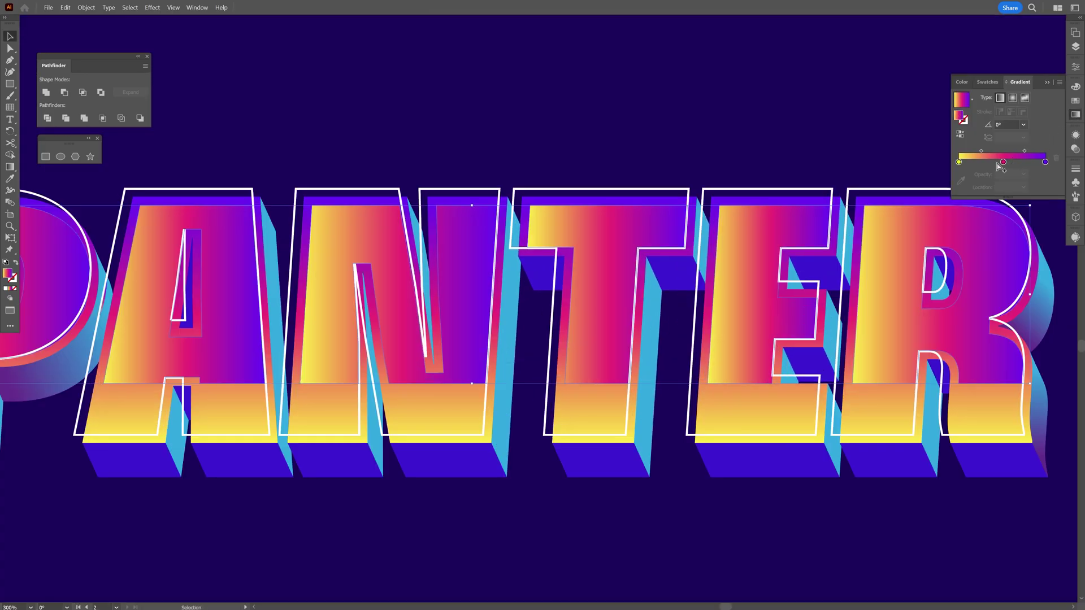
{"action": "left_click_drag", "start_coordinate": [1003, 162], "coordinate": [1003, 186]}
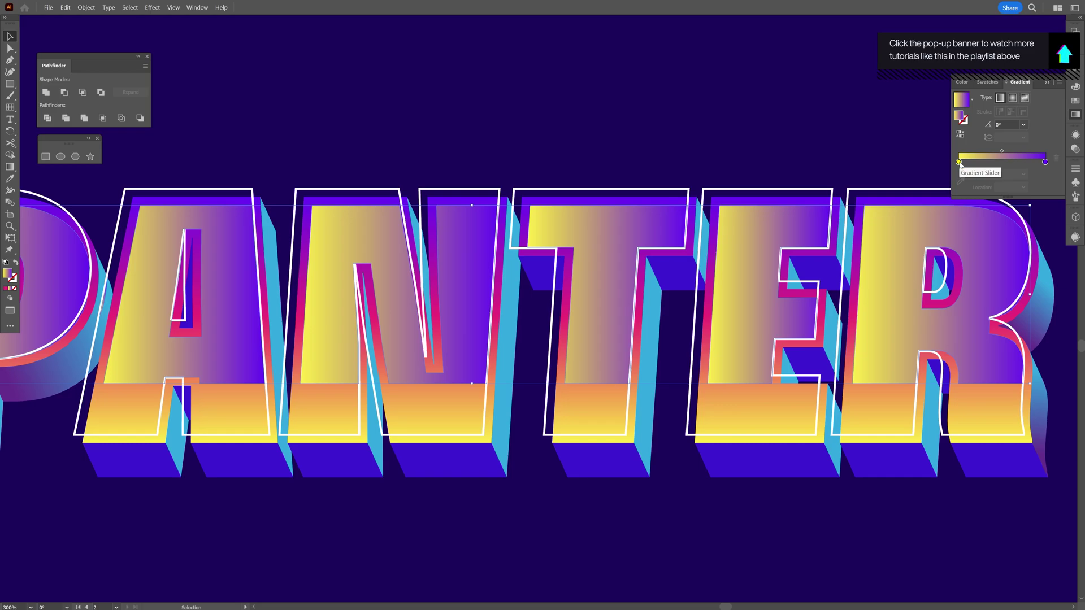
{"action": "double_click", "coordinate": [959, 162]}
{"action": "left_click", "coordinate": [939, 249]}
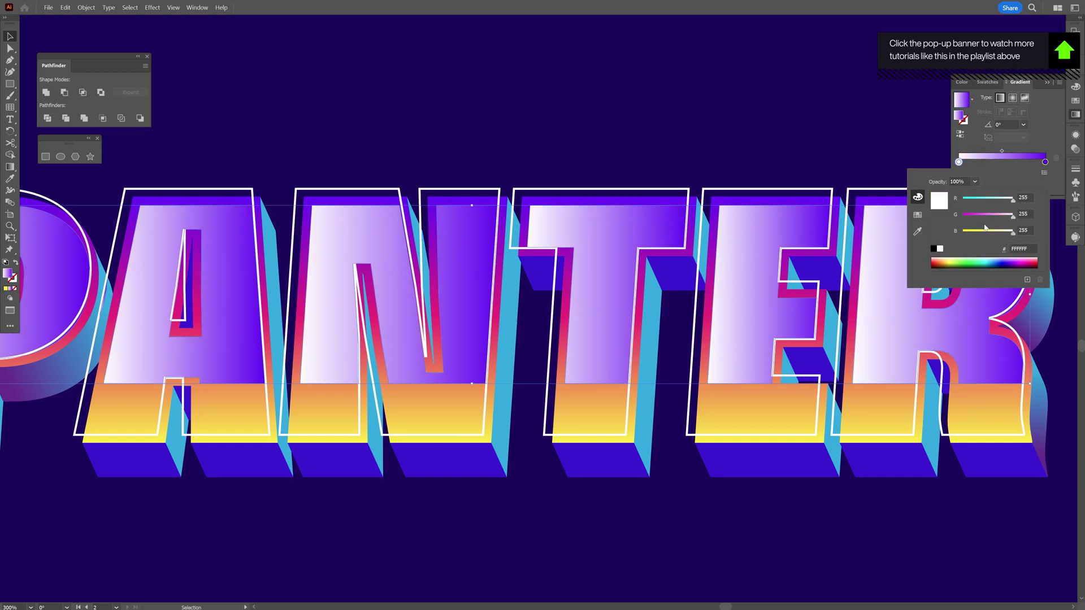
{"action": "double_click", "coordinate": [1045, 162]}
{"action": "left_click", "coordinate": [940, 249]}
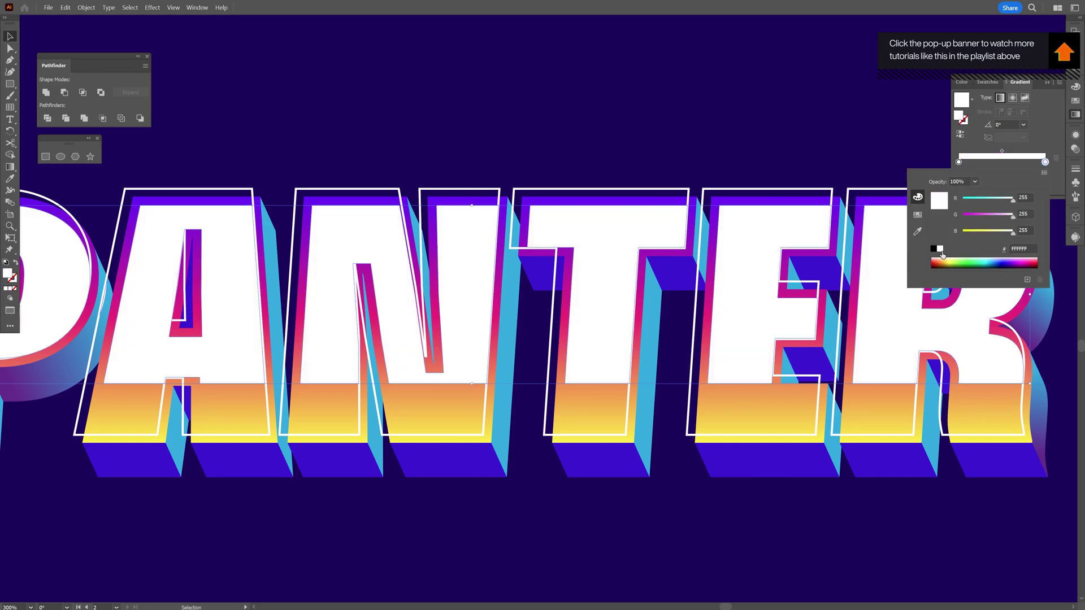
- Set the gradient's end stop to 0% opacity and the gradient angle to 90°
{"action": "left_click", "coordinate": [1045, 162]}
{"action": "left_click", "coordinate": [1023, 174]}
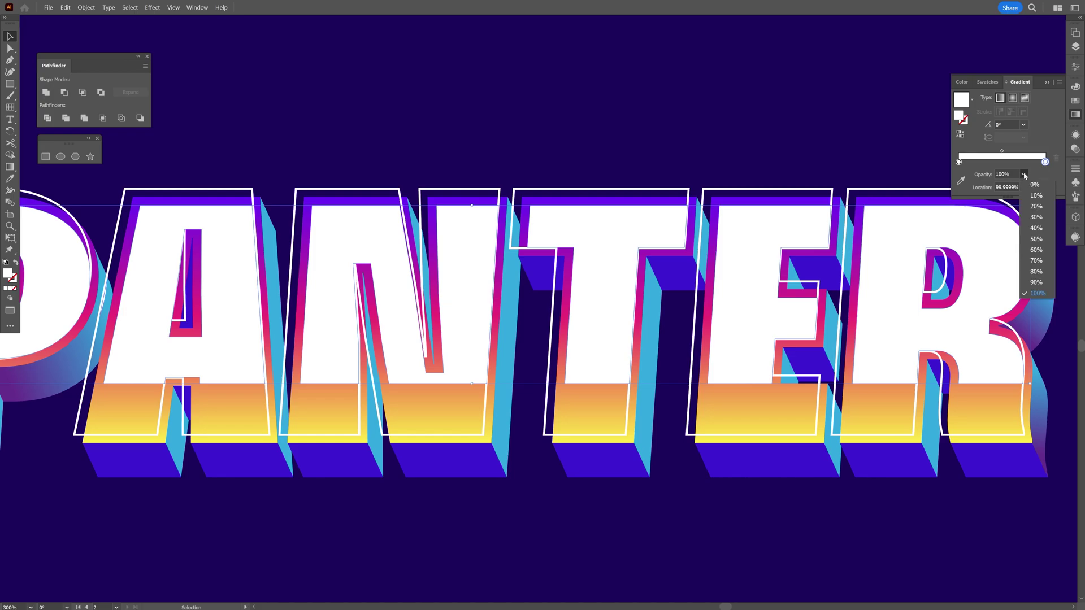
{"action": "left_click", "coordinate": [1035, 186]}
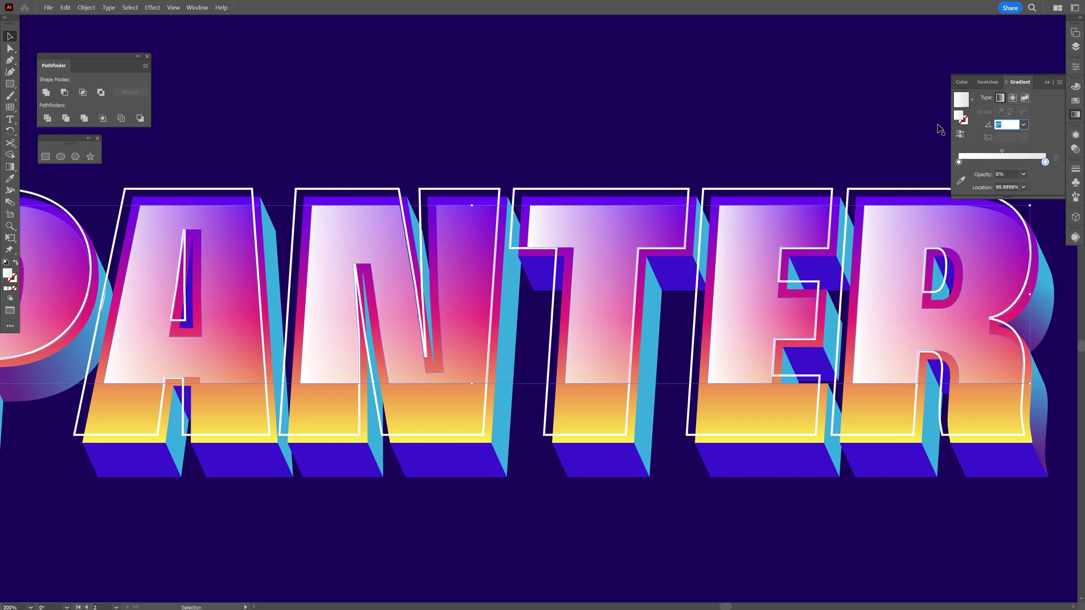
{"action": "key", "text": "Return"}
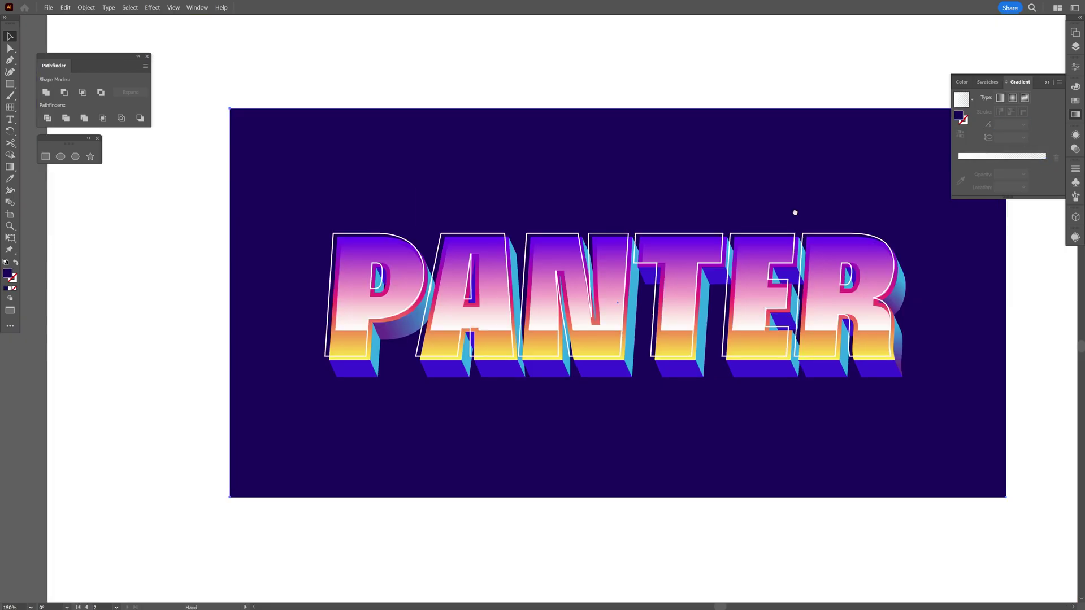
- Duplicate the gradient front faces down and to the right, aligned with the back edge of the extrusion
{"action": "left_click_drag", "start_coordinate": [795, 214], "coordinate": [772, 239]}
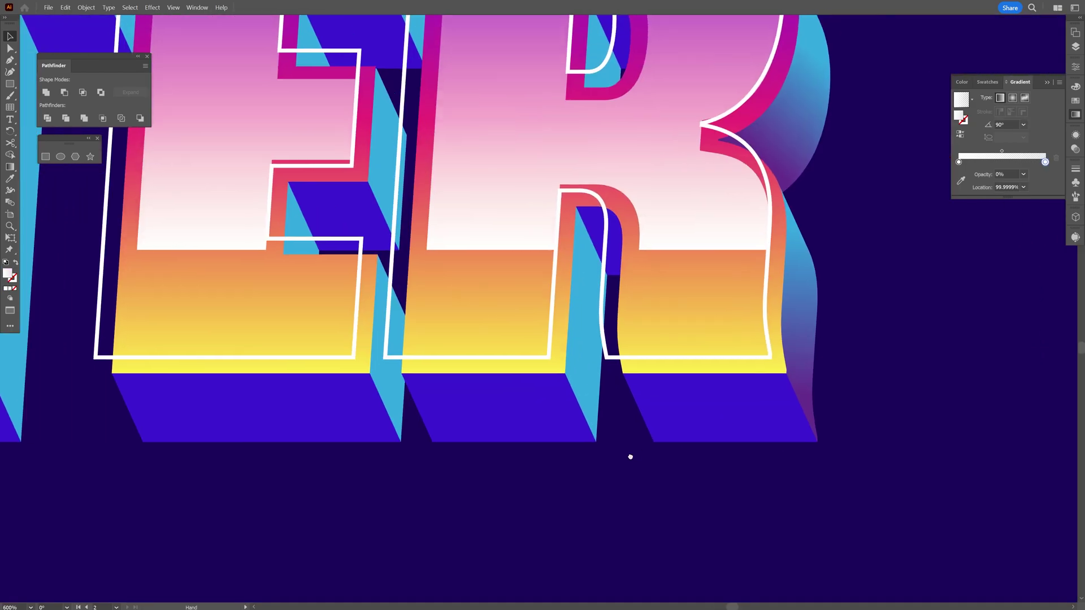
{"action": "left_click", "coordinate": [698, 322]}
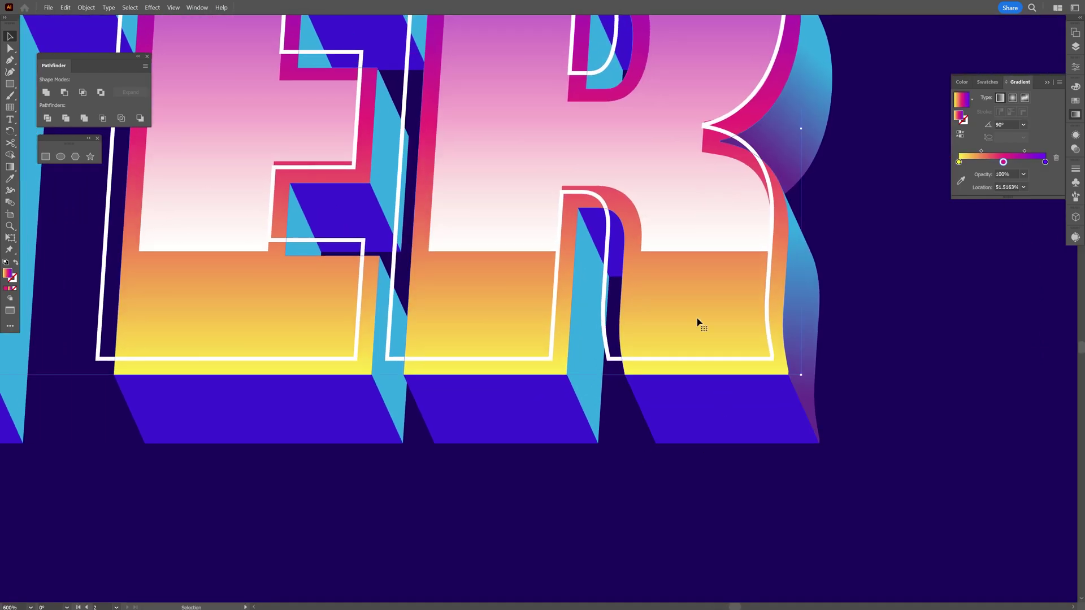
{"action": "left_click_drag", "start_coordinate": [698, 307], "coordinate": [727, 375]}
- Fill the duplicated faces with the background's dark blue and darken it to 0E0233
{"action": "key", "text": "i"}
{"action": "left_click", "coordinate": [917, 357]}
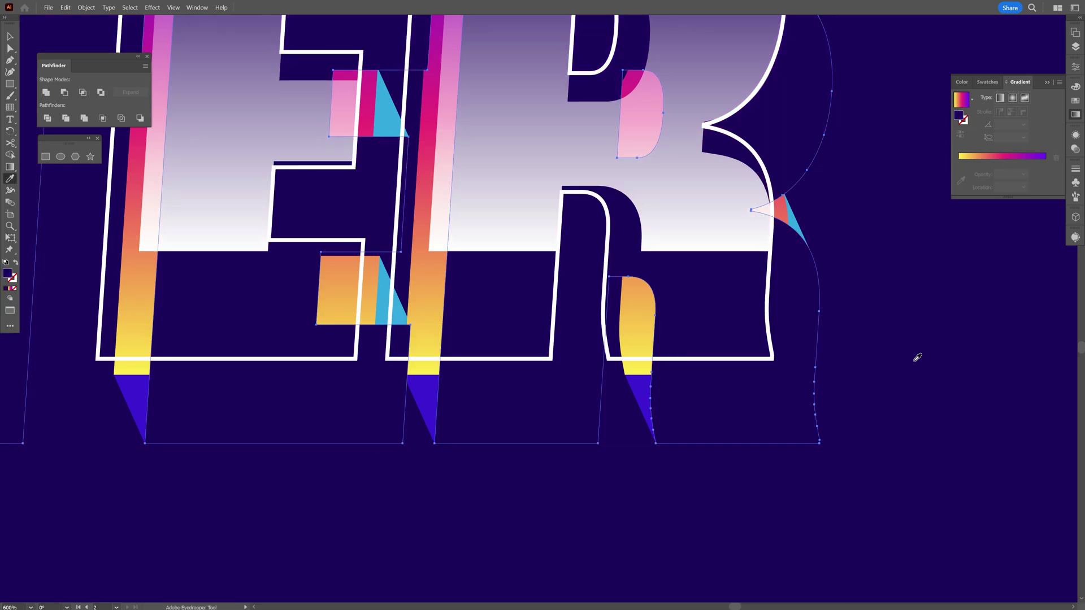
{"action": "key", "text": "v"}
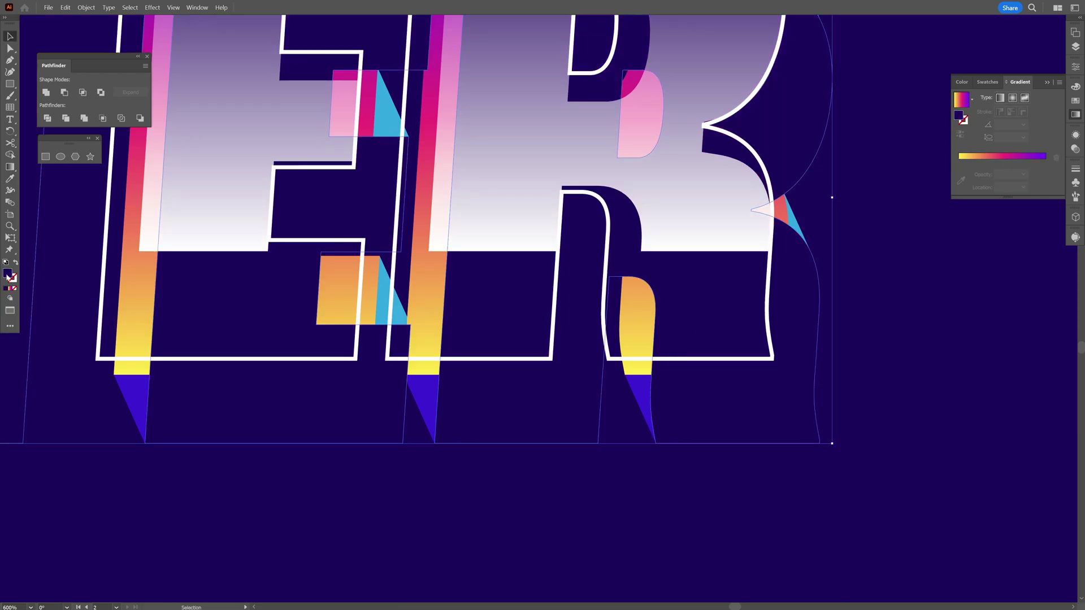
{"action": "double_click", "coordinate": [8, 275]}
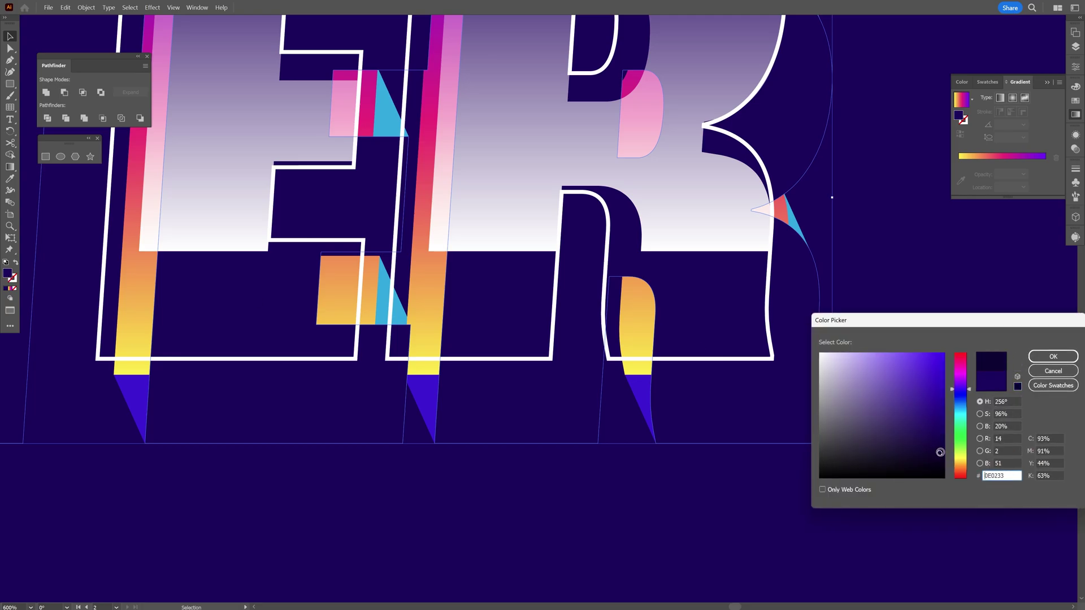
{"action": "left_click", "coordinate": [1056, 362]}
{"action": "scroll", "coordinate": [734, 436], "scroll_direction": "up", "scroll_amount": 2}
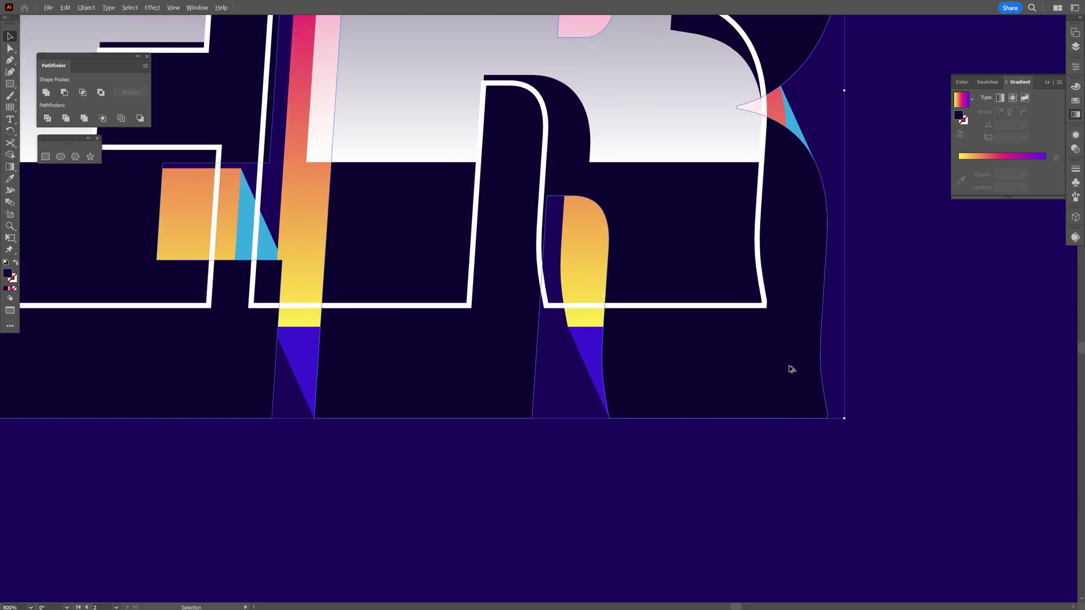
- Duplicate the dark lettering down and to the left, select both dark copies and blend them
{"action": "left_click_drag", "start_coordinate": [791, 371], "coordinate": [737, 429]}
{"action": "left_click", "coordinate": [796, 378], "text": "shift"}
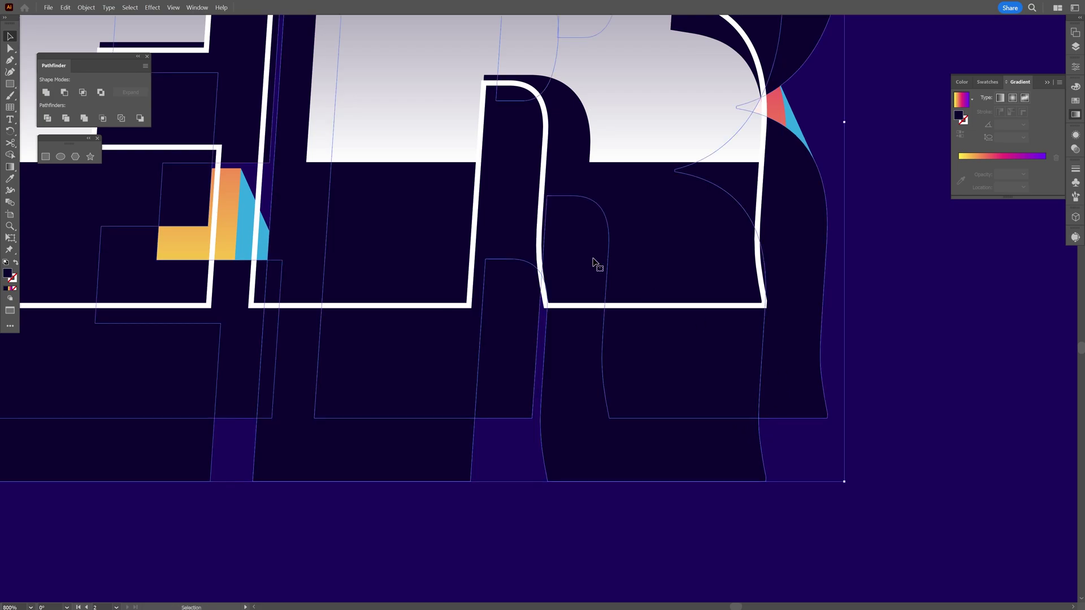
{"action": "left_click", "coordinate": [86, 8]}
{"action": "mouse_move", "coordinate": [113, 304]}
{"action": "left_click", "coordinate": [242, 306]}
- Set the blend spacing between the two dark copies to Specified Steps
{"action": "double_click", "coordinate": [10, 202]}
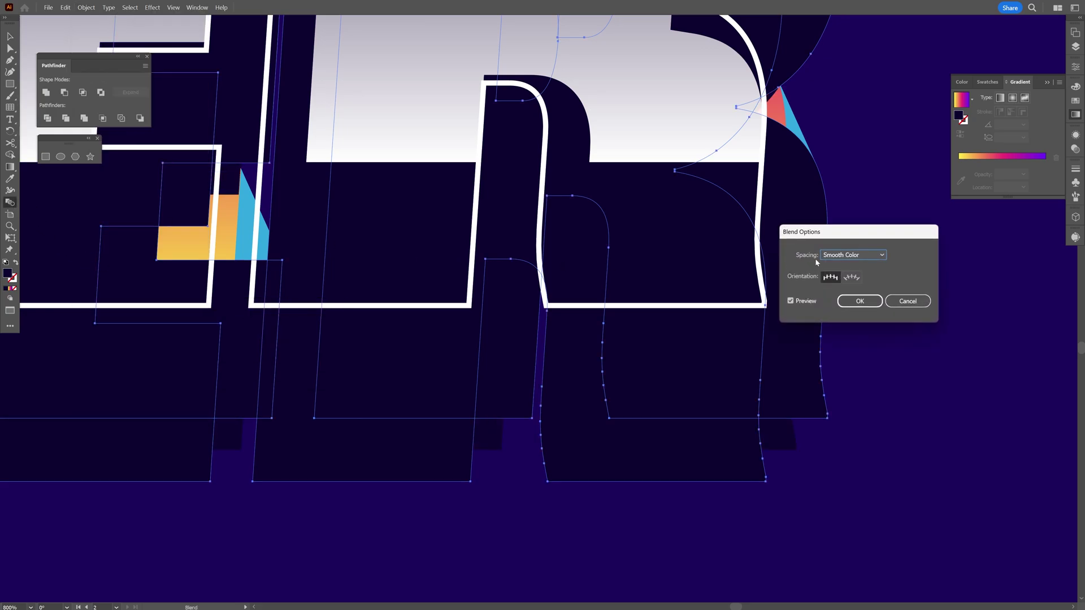
{"action": "left_click", "coordinate": [853, 255]}
{"action": "left_click", "coordinate": [858, 278]}
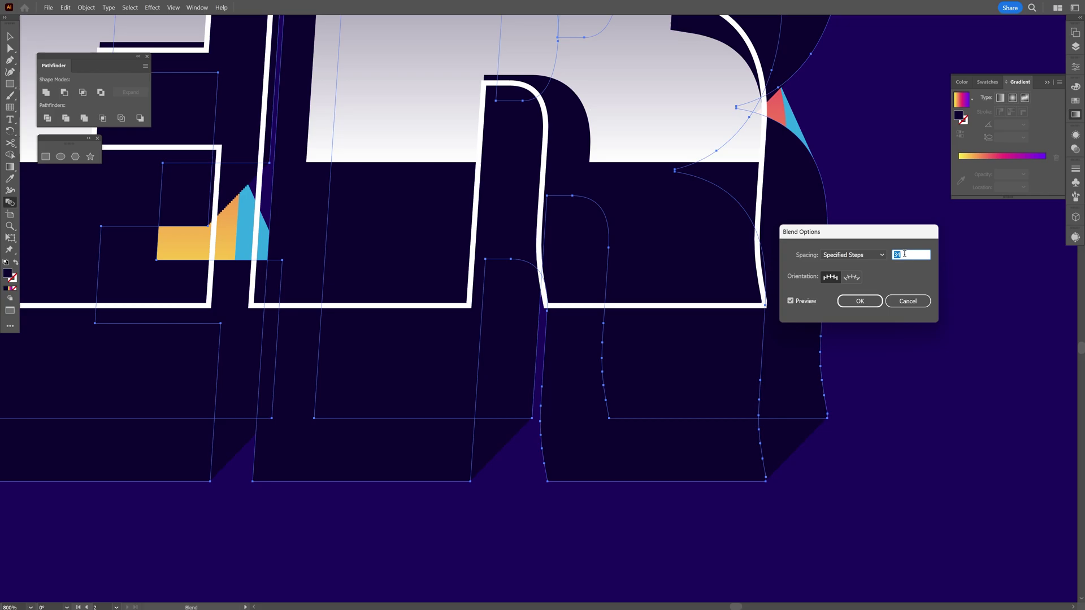
{"action": "left_click", "coordinate": [858, 301]}
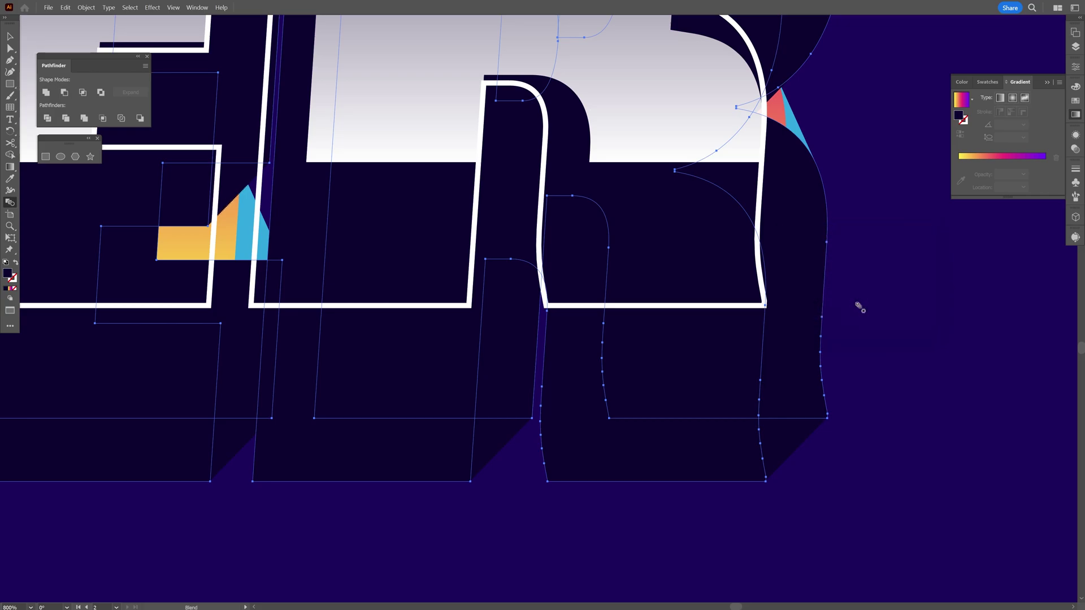
- Send the blended shadow and the dark blue background rectangle to the back, behind the lettering
{"action": "key", "text": "ctrl+minus"}
{"action": "left_click", "coordinate": [736, 326]}
{"action": "right_click", "coordinate": [789, 286]}
{"action": "mouse_move", "coordinate": [821, 444]}
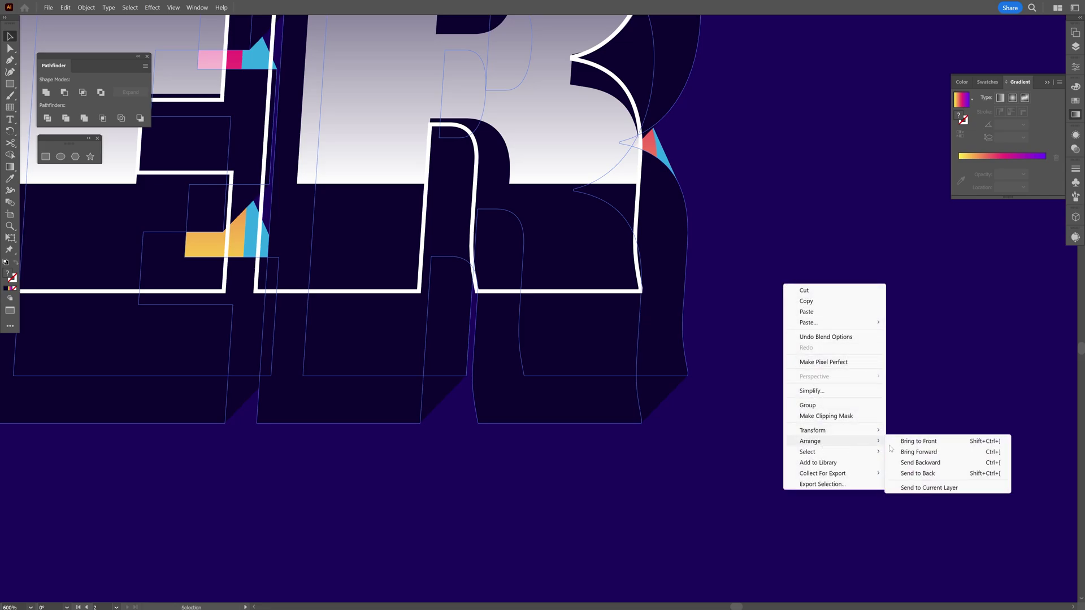
{"action": "left_click", "coordinate": [917, 474]}
{"action": "scroll", "coordinate": [743, 320], "scroll_direction": "down", "scroll_amount": 4}
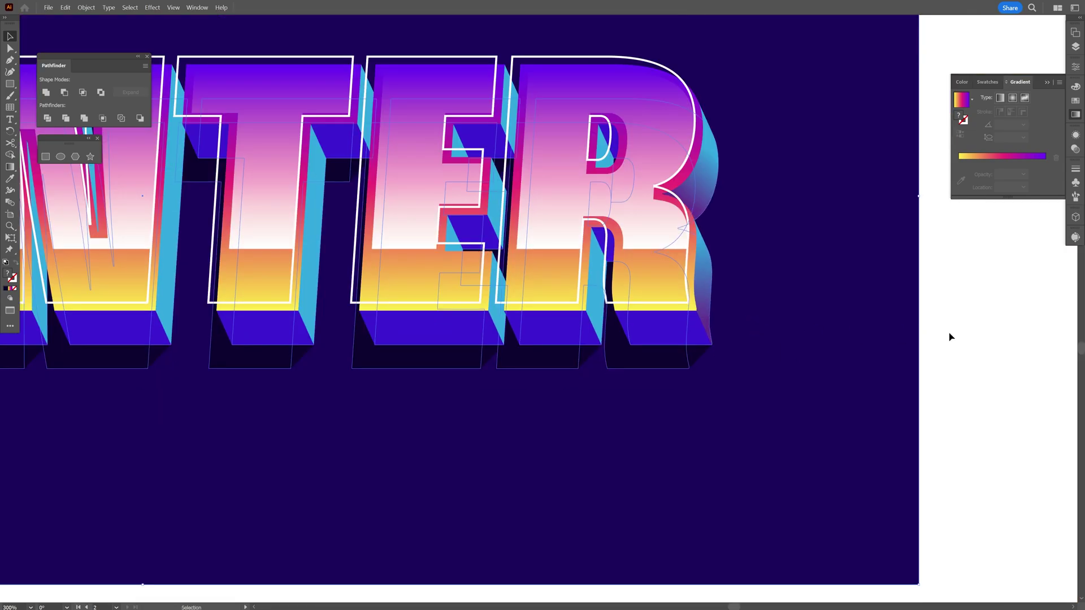
{"action": "scroll", "coordinate": [758, 207], "scroll_direction": "down", "scroll_amount": 2}
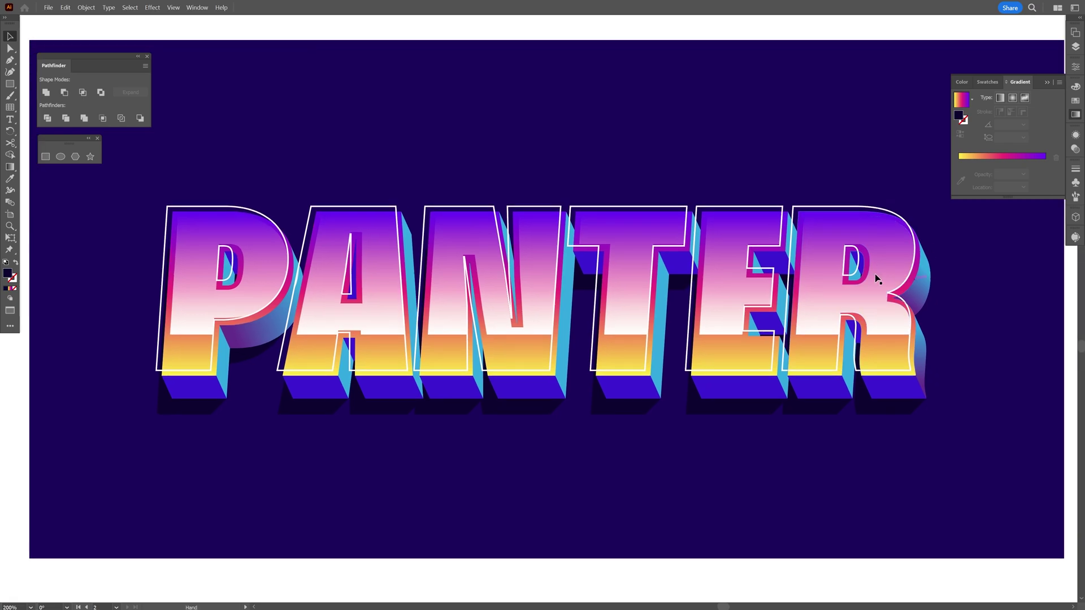
- Reduce the opacity of the white gradient highlight on the letters to 49% and deselect it
{"action": "left_click", "coordinate": [871, 279]}
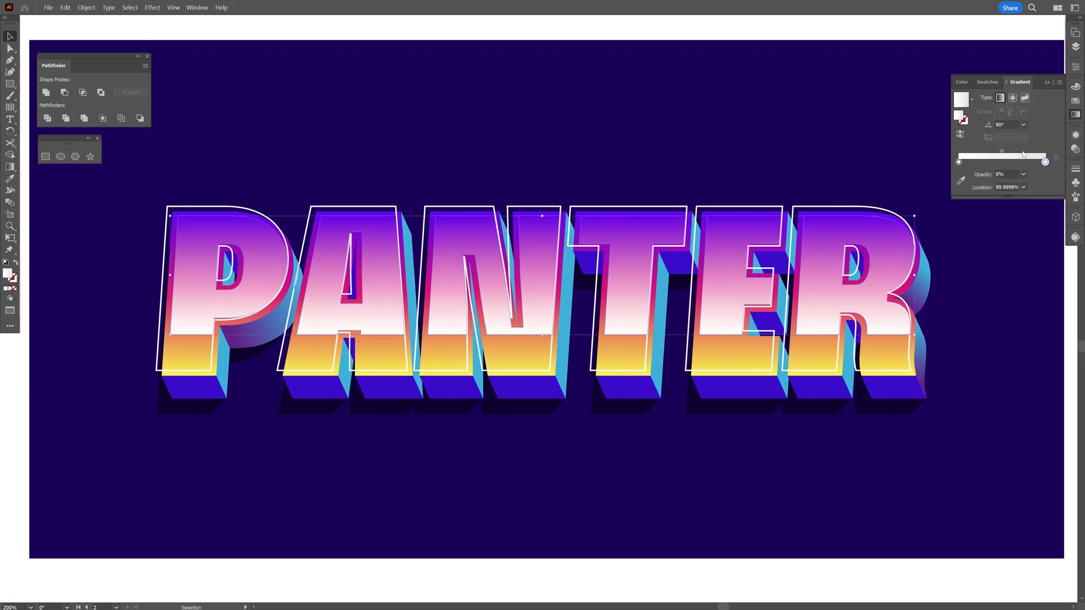
{"action": "left_click", "coordinate": [1075, 151]}
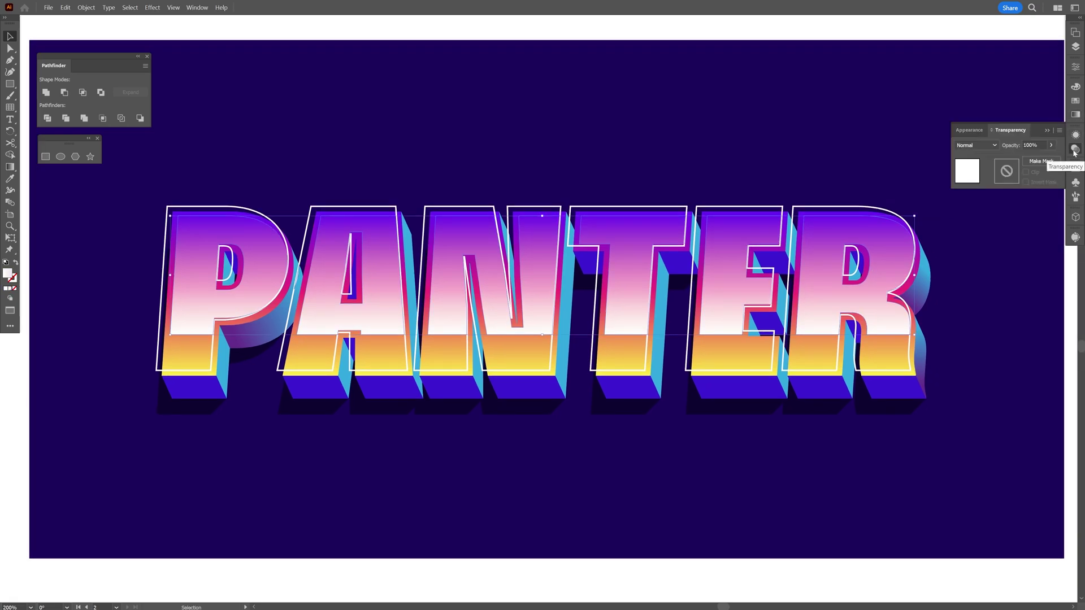
{"action": "left_click_drag", "start_coordinate": [1046, 161], "coordinate": [1031, 162]}
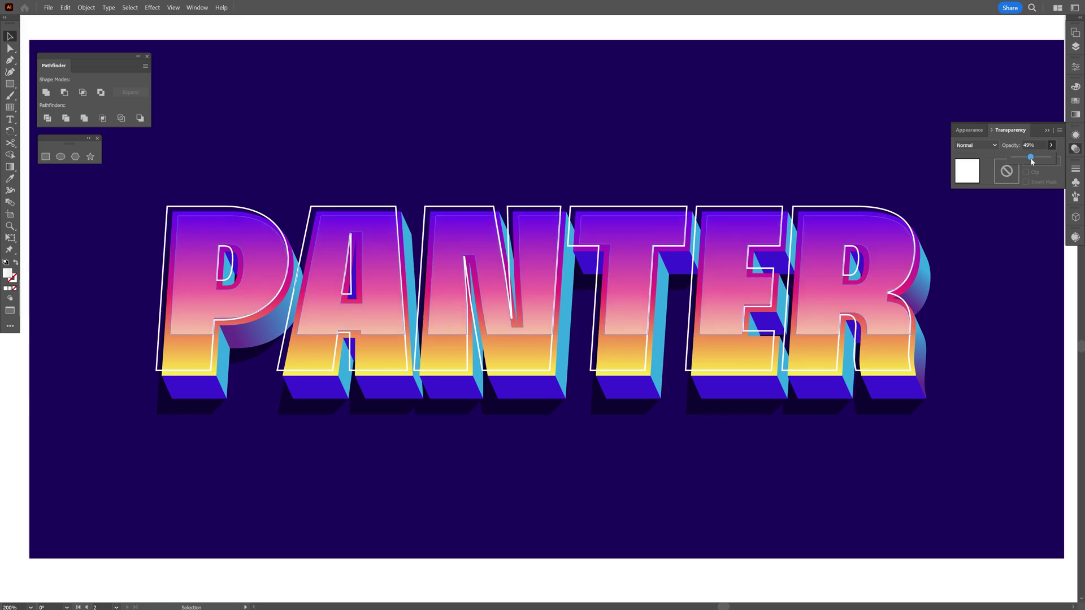
{"action": "left_click", "coordinate": [791, 576]}
{"action": "key", "text": "ctrl+space"}
{"action": "left_click_drag", "start_coordinate": [512, 186], "coordinate": [572, 158]}
{"action": "scroll", "coordinate": [573, 158], "scroll_direction": "up", "scroll_amount": 1}
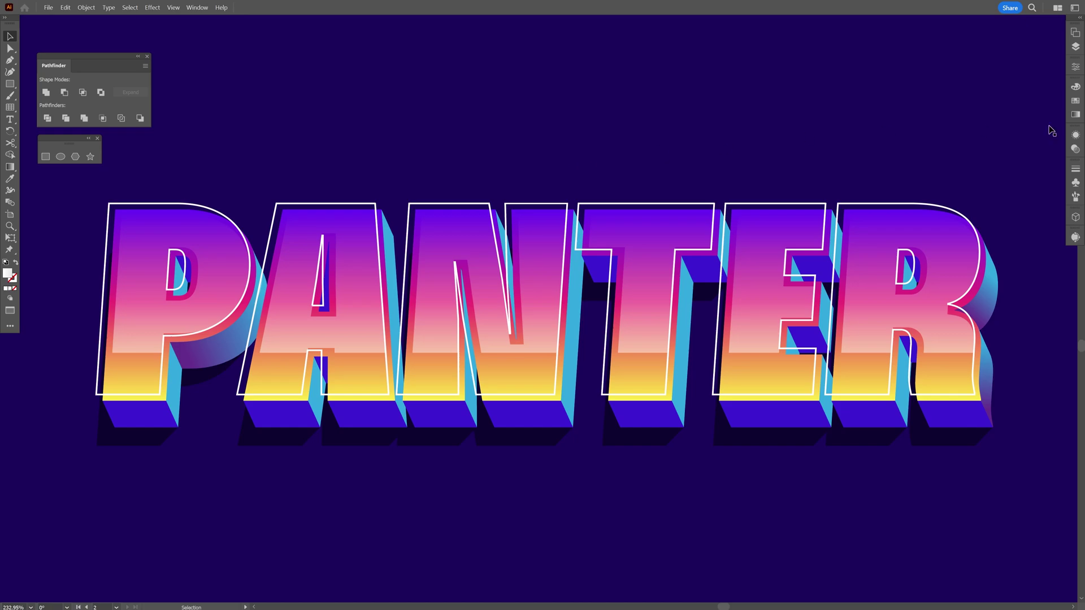